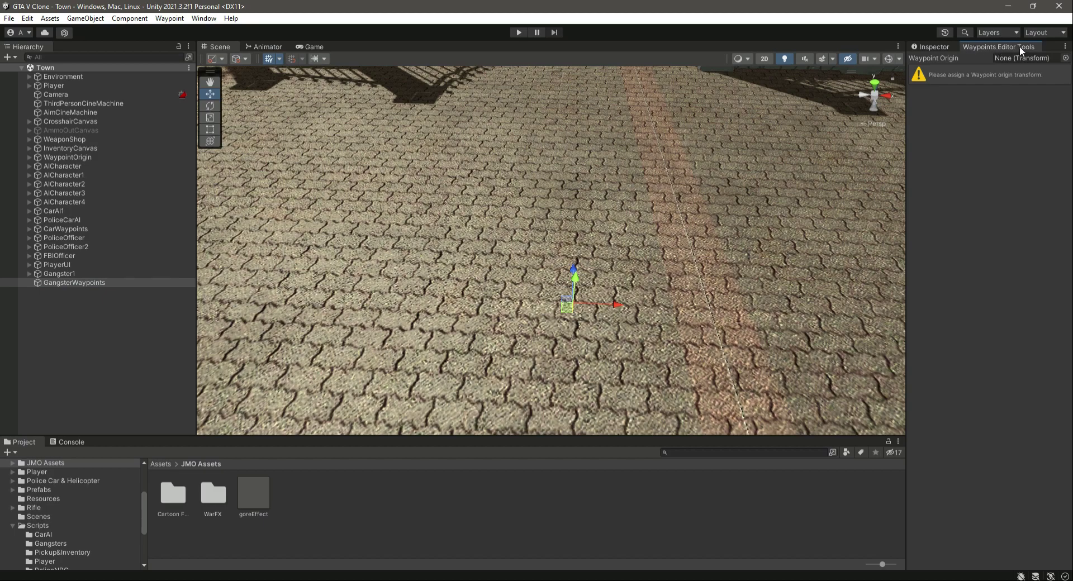
Assign the GangsterWaypoints object as the Waypoint Origin in the Waypoints Editor Tools
drag(77, 282, 855, 128)
drag(1022, 67, 1025, 59)
right_drag(468, 310, 697, 213)
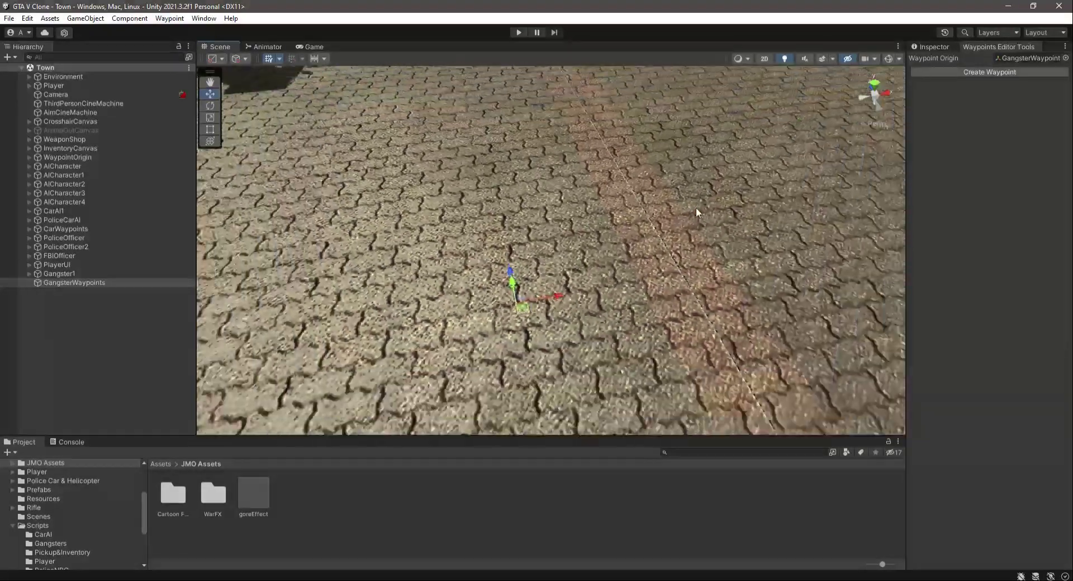
scroll(696, 212, down, 5)
right_drag(750, 244, 599, 275)
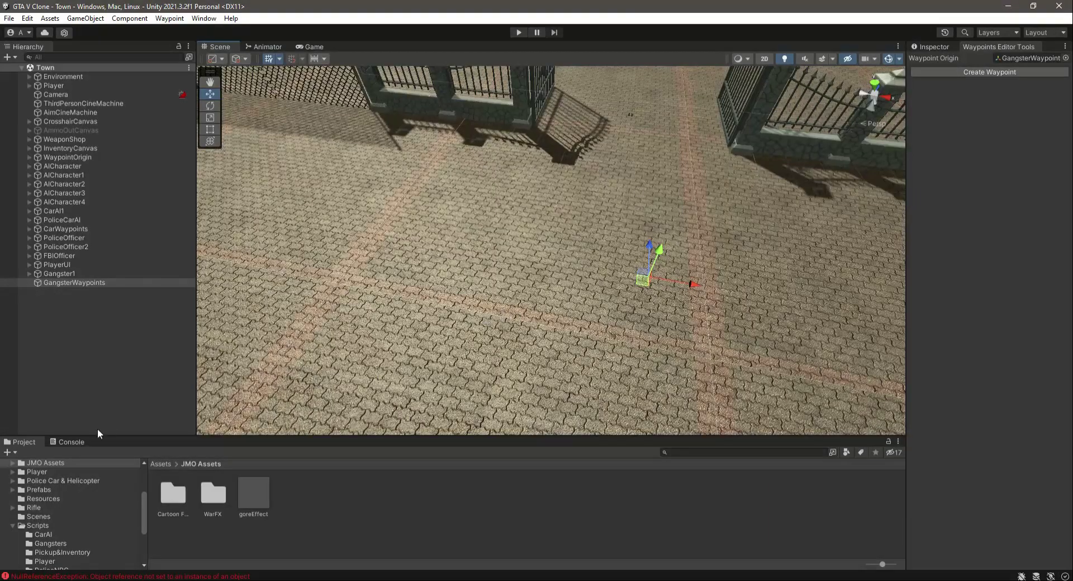
click(1001, 72)
right_drag(551, 300, 683, 209)
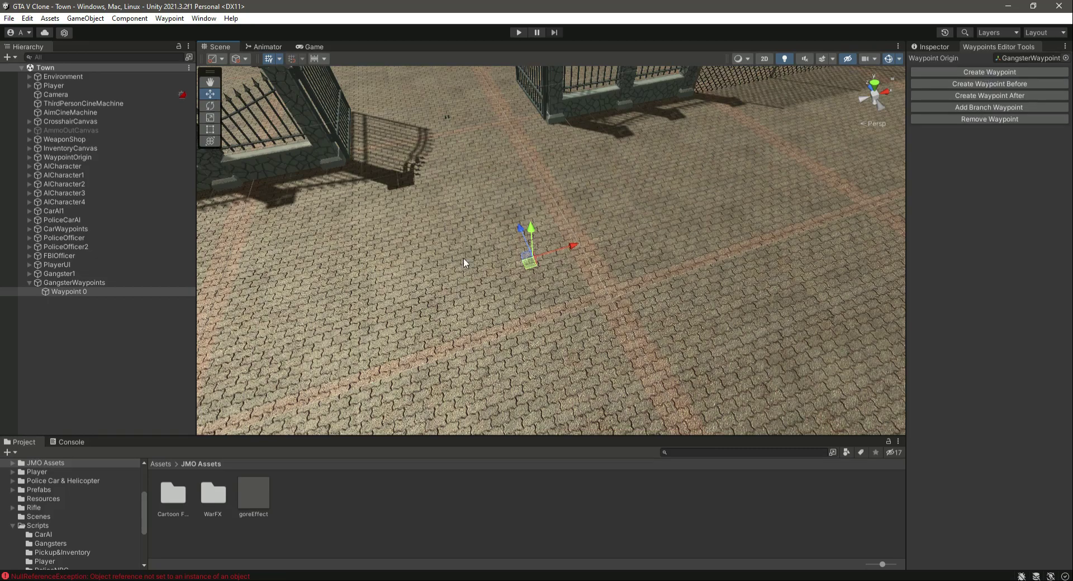
click(75, 293)
drag(575, 249, 568, 251)
key(ctrl+z)
click(78, 293)
key(Delete)
Raise the GangsterWaypoints object slightly on its vertical axis so it sits at ground level
click(77, 284)
right_drag(555, 294, 637, 333)
scroll(569, 333, up, 7)
scroll(564, 280, up, 2)
scroll(588, 291, down, 2)
scroll(590, 382, up, 2)
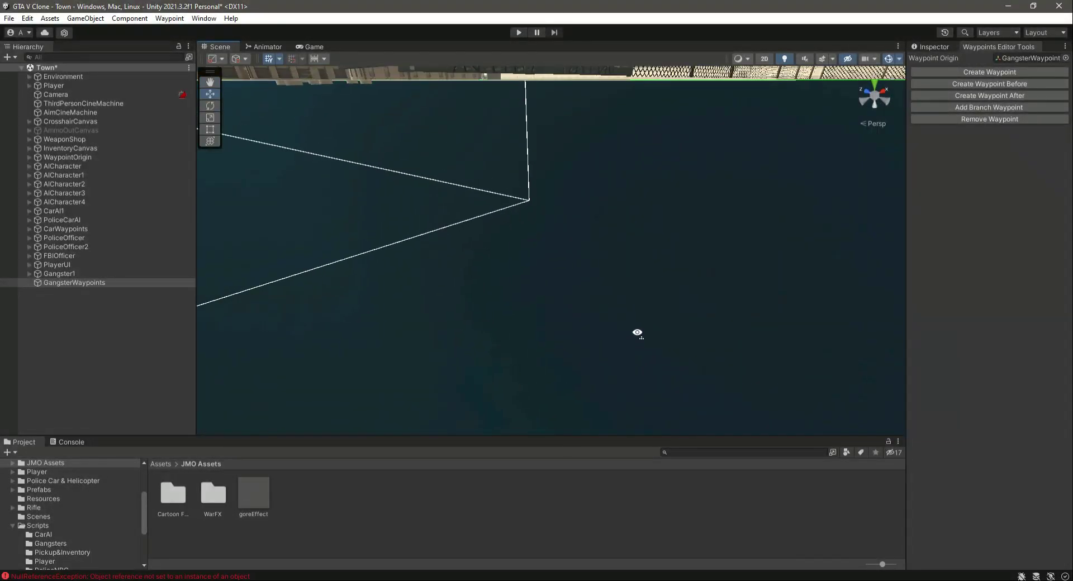
scroll(638, 332, down, 3)
drag(569, 178, 569, 125)
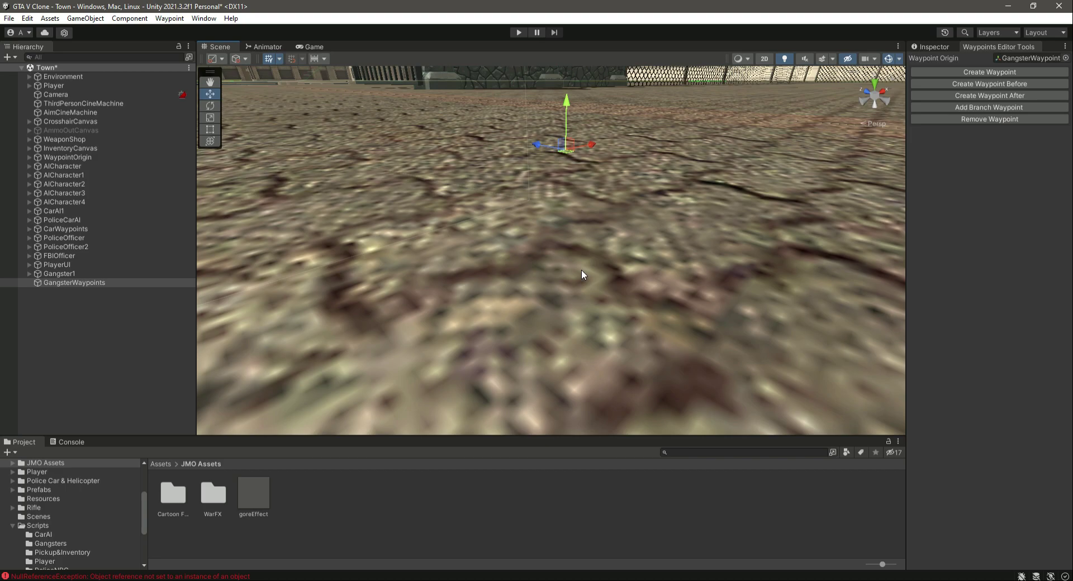
right_drag(582, 271, 582, 235)
scroll(582, 239, up, 4)
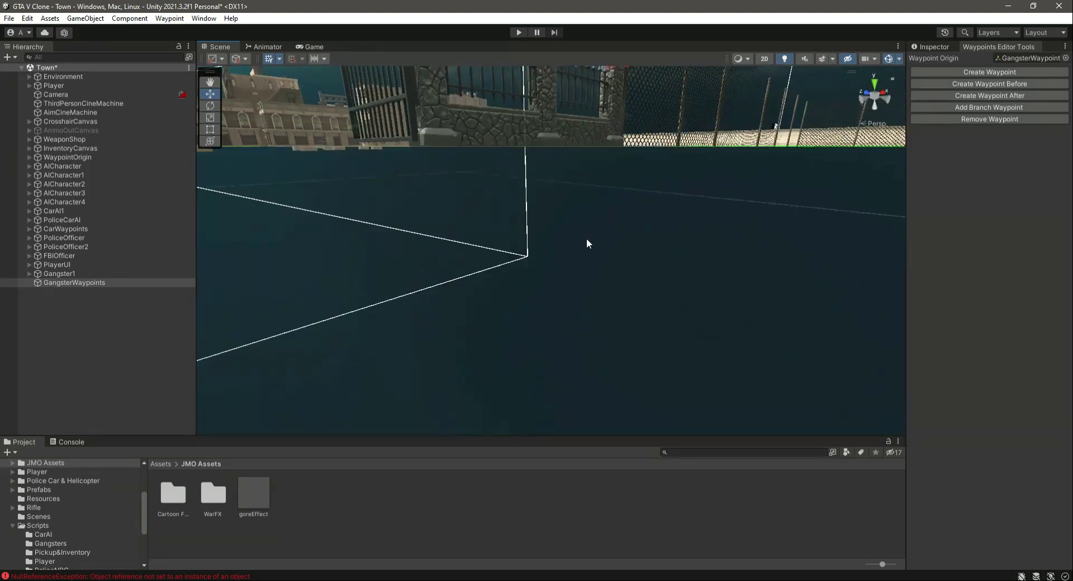
scroll(585, 241, down, 3)
scroll(491, 306, down, 6)
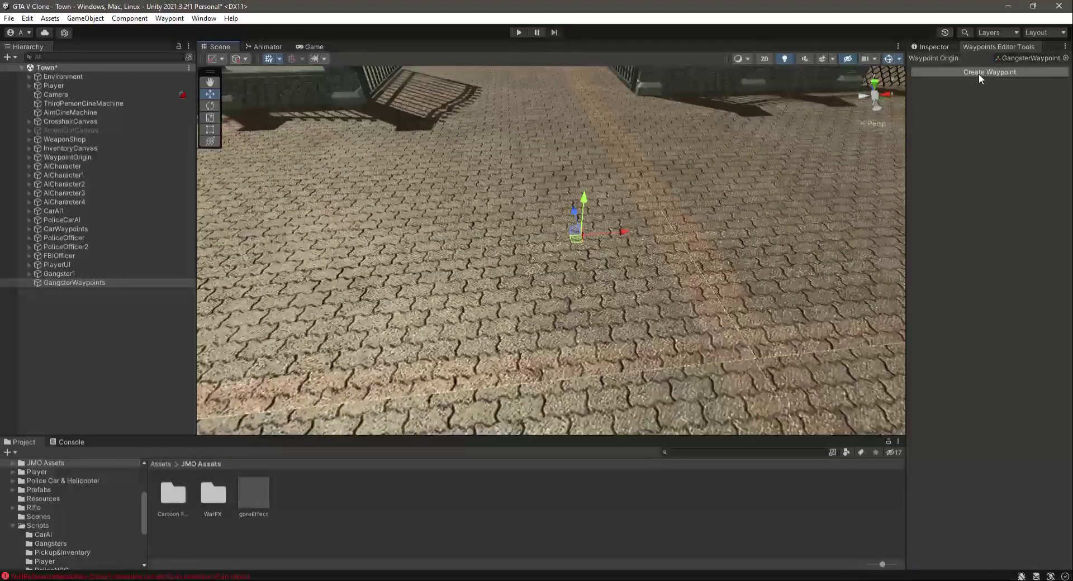
Create the first waypoint under GangsterWaypoints on the paving outside the gate
click(978, 73)
right_drag(706, 241, 628, 272)
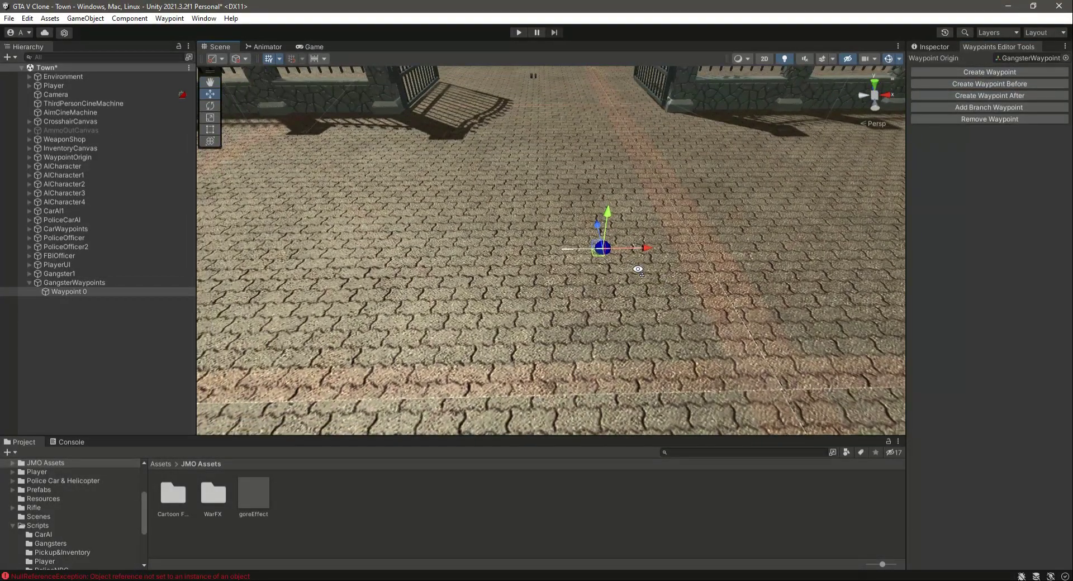
right_drag(609, 222, 504, 317)
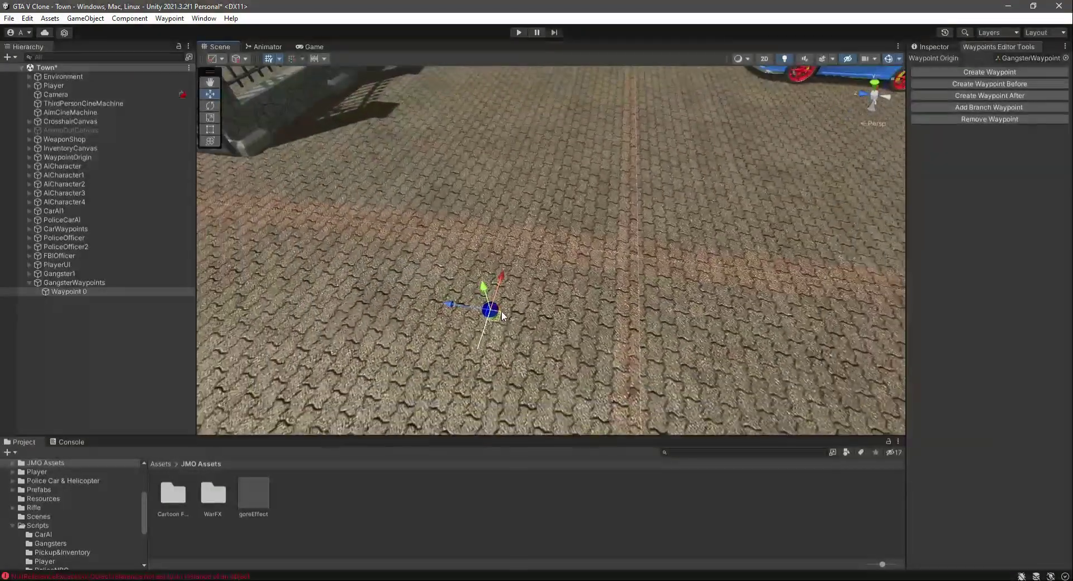
Rotate the first waypoint about its vertical axis and set its Y rotation to 90
scroll(505, 316, down, 3)
key(e)
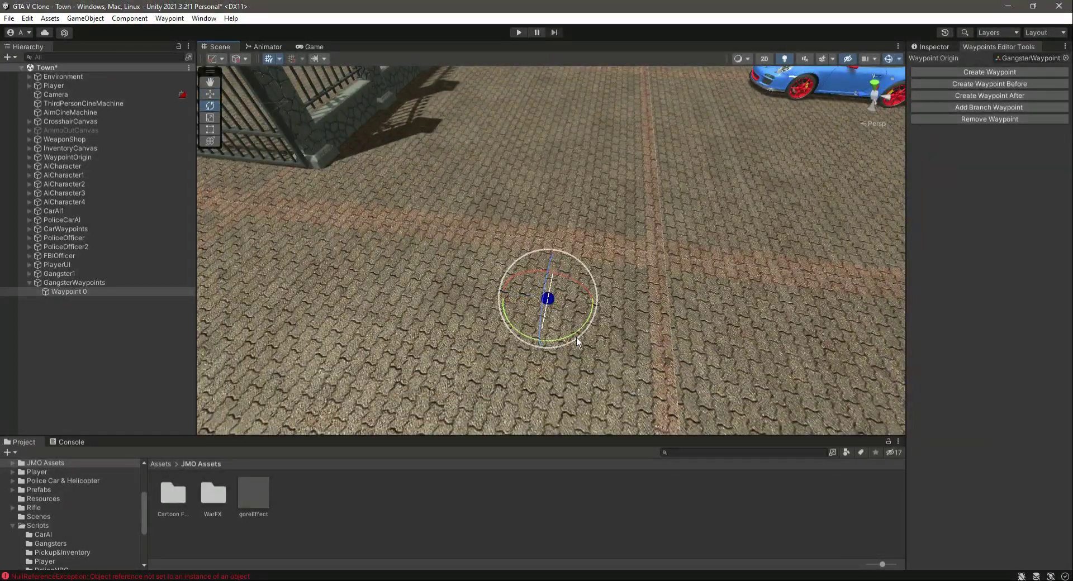
drag(577, 341, 414, 339)
click(929, 47)
click(1023, 115)
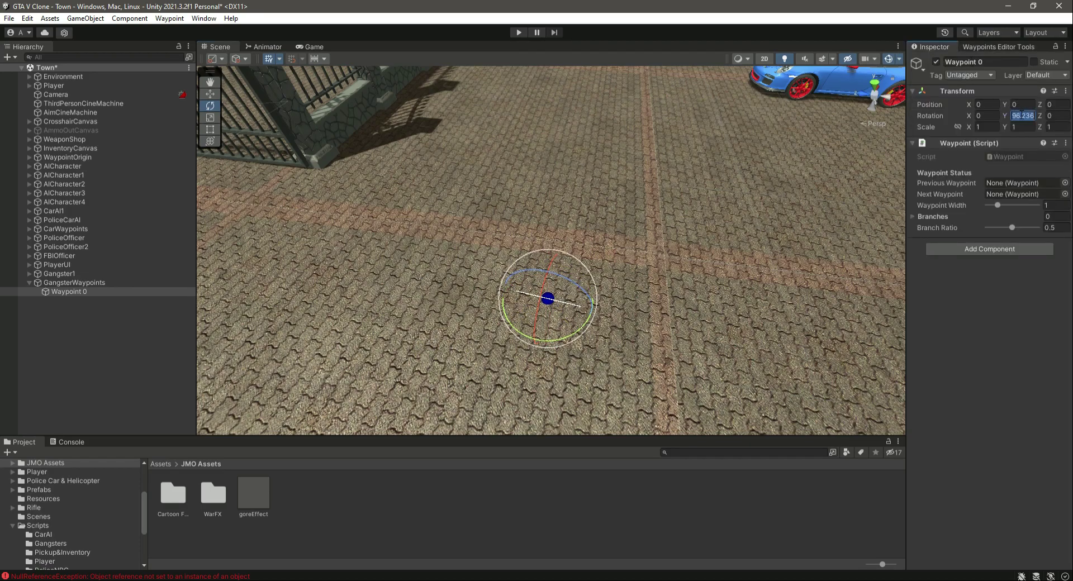
text(90)
right_drag(625, 270, 564, 259)
Create a second waypoint and move it away from the first, alongside the fence wall
click(984, 46)
right_drag(744, 173, 657, 206)
key(s)
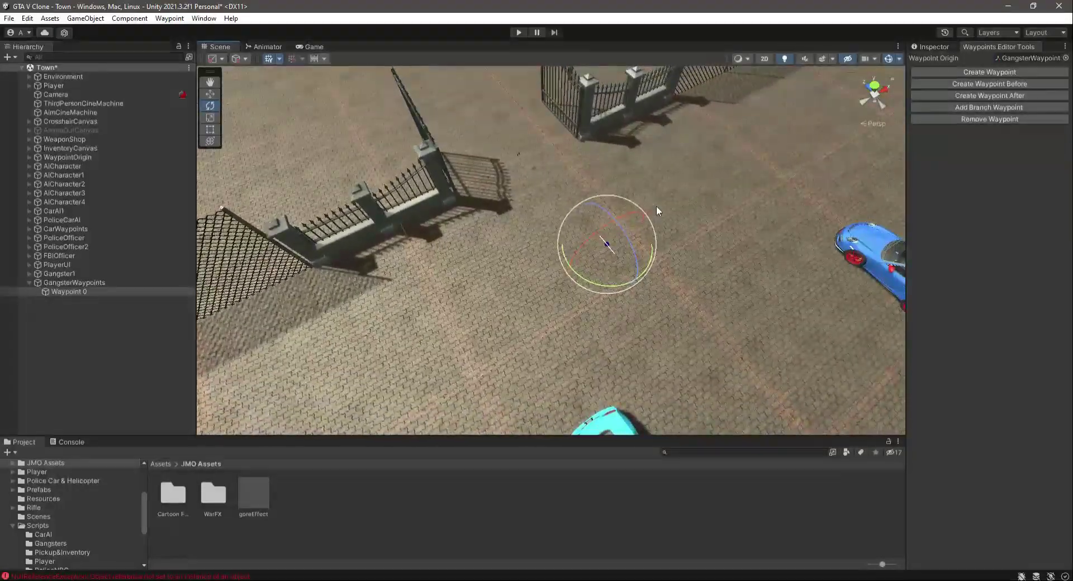
click(84, 290)
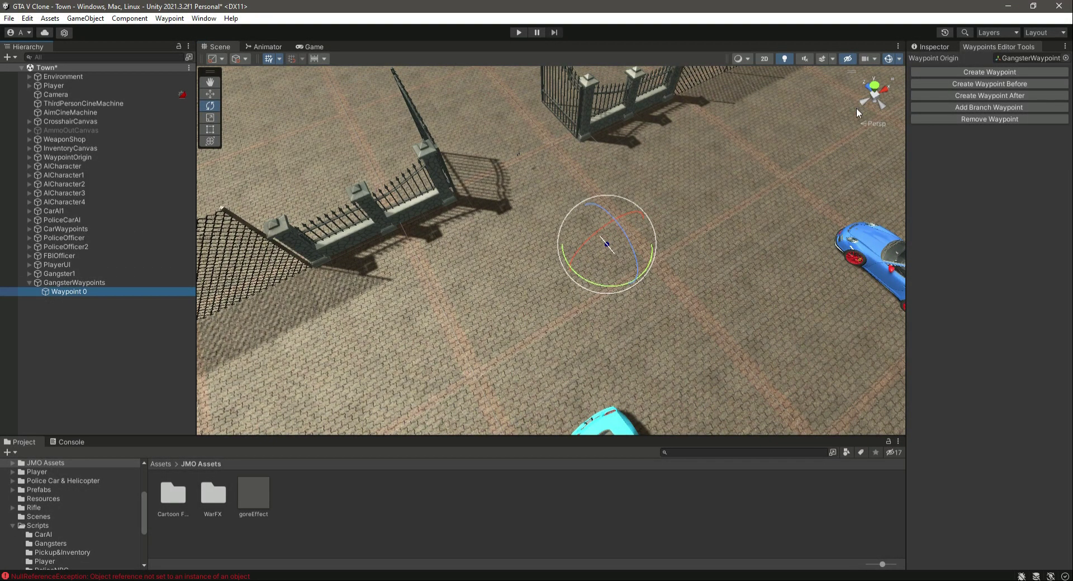
click(961, 71)
click(210, 94)
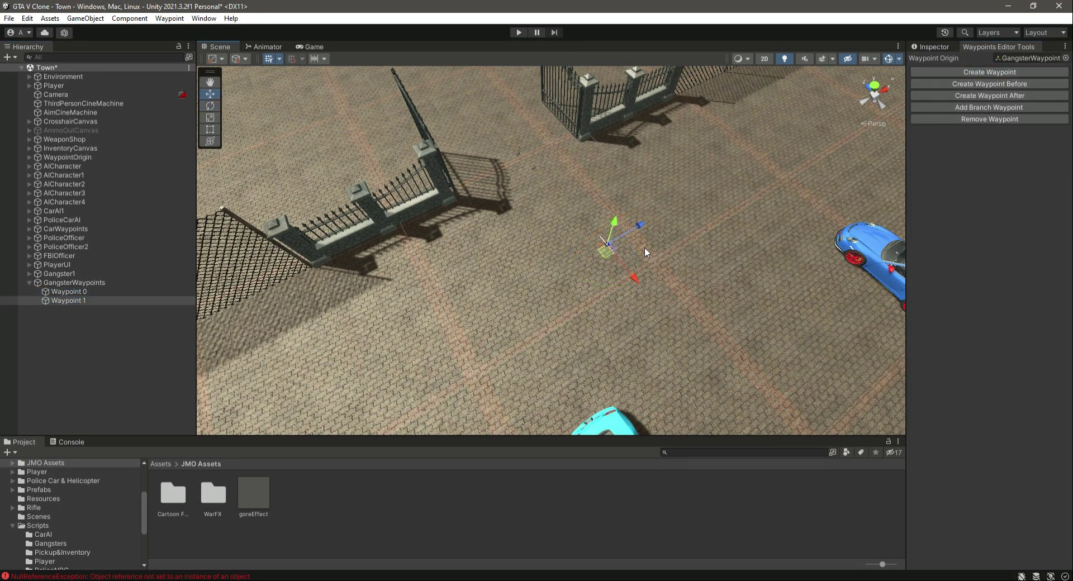
right_drag(730, 219, 454, 205)
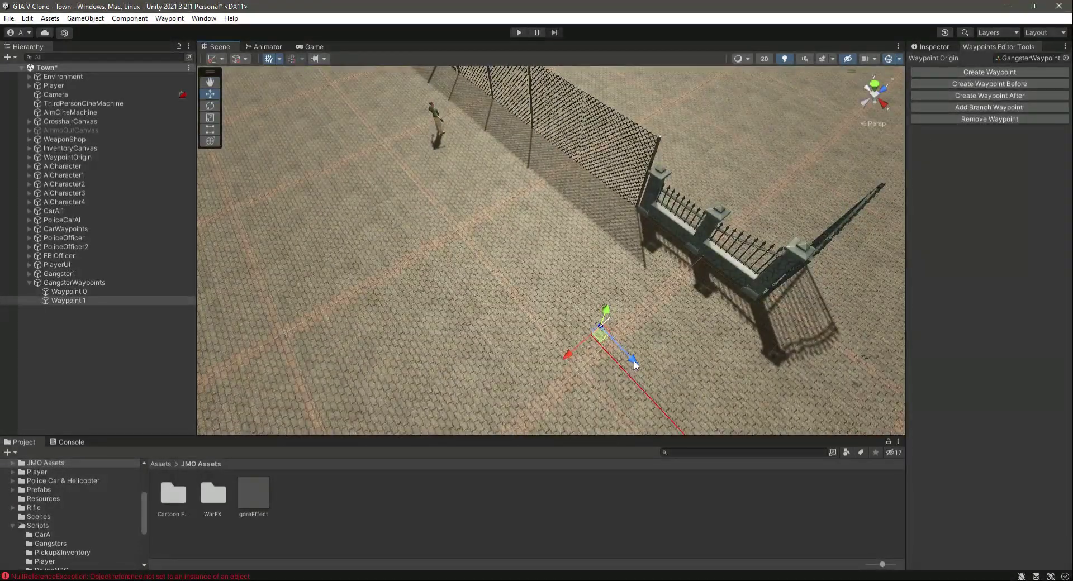
Create two more waypoints and space them out in a straight line beside the chain-link fence
click(960, 73)
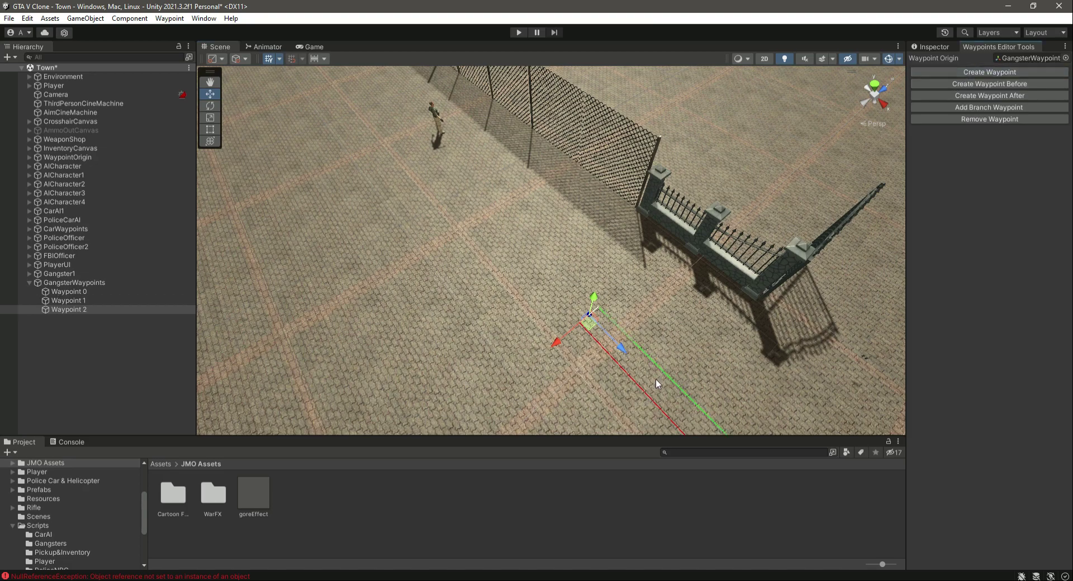
drag(629, 352, 448, 265)
click(1007, 72)
right_drag(461, 267, 434, 198)
drag(518, 326, 427, 233)
Create a fifth waypoint and move it further along the fence line towards the corner
click(959, 73)
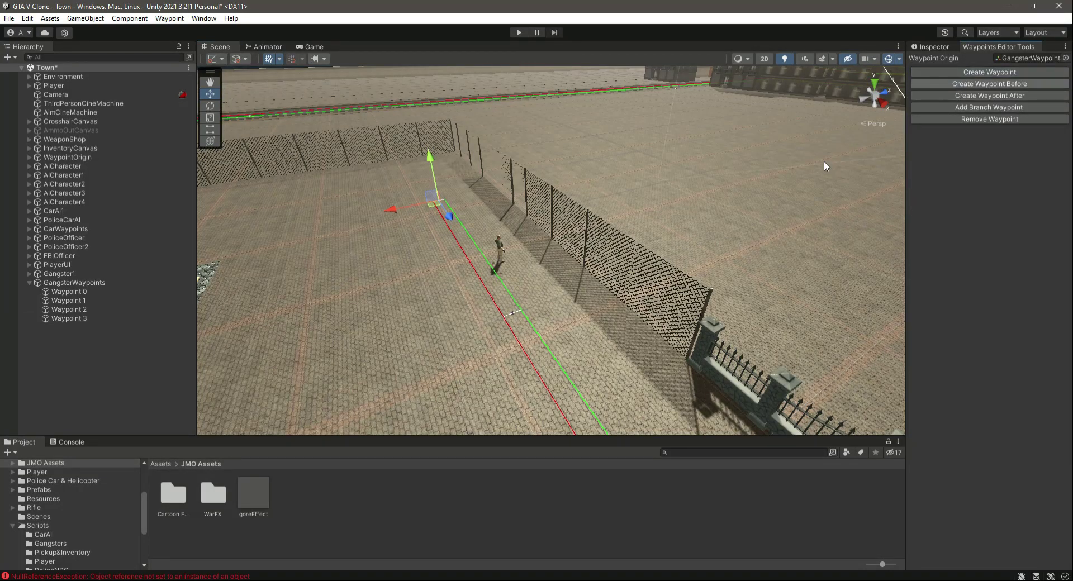
right_drag(412, 344, 388, 285)
scroll(387, 284, up, 3)
middle_drag(387, 284, 478, 362)
right_drag(525, 347, 632, 385)
right_drag(347, 355, 523, 383)
scroll(523, 383, down, 4)
scroll(526, 384, down, 7)
right_drag(692, 317, 597, 380)
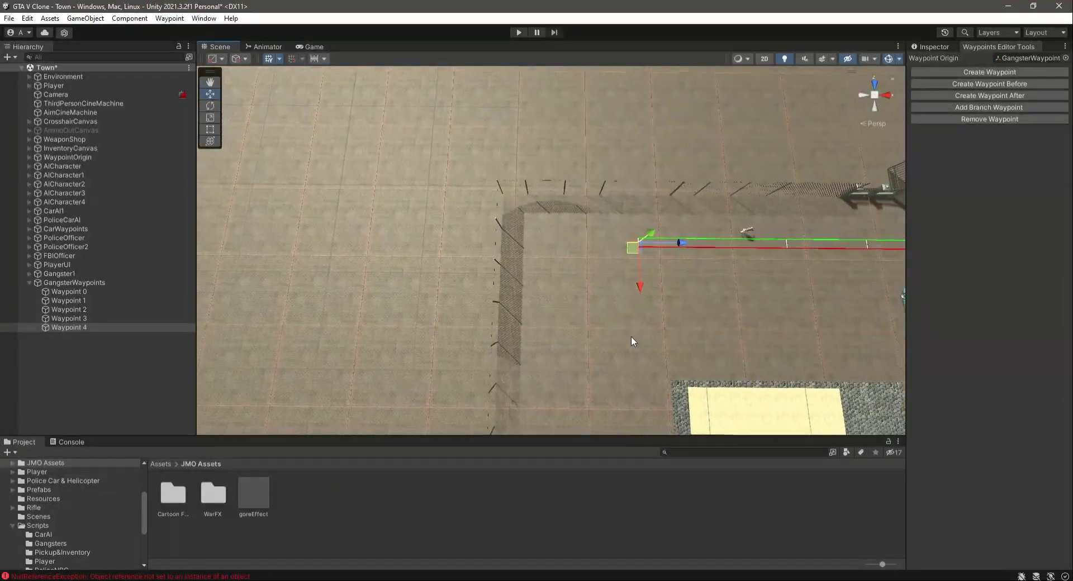
Create a sixth waypoint and move it into the fence corner, at about X -43
scroll(631, 341, down, 2)
click(995, 71)
drag(635, 245, 558, 258)
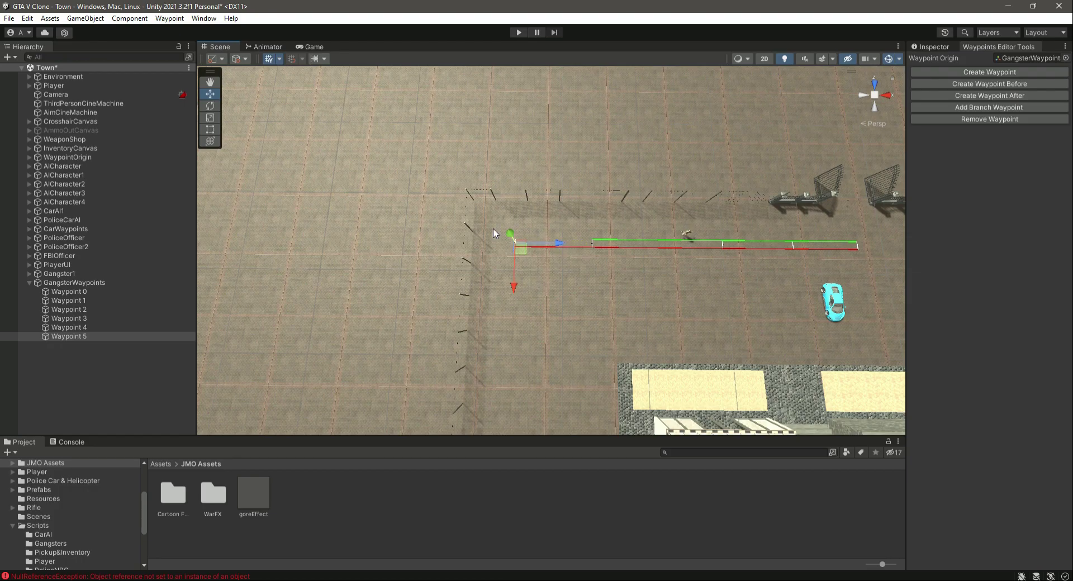
Rotate the sixth waypoint at the fence corner and set its Y rotation to 0
click(210, 109)
drag(520, 292, 654, 269)
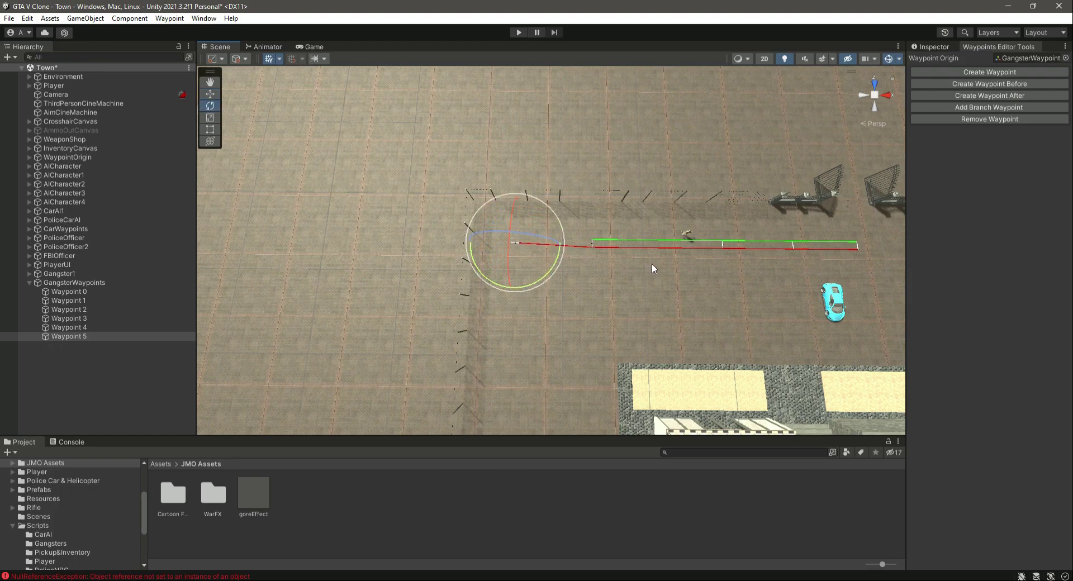
click(940, 47)
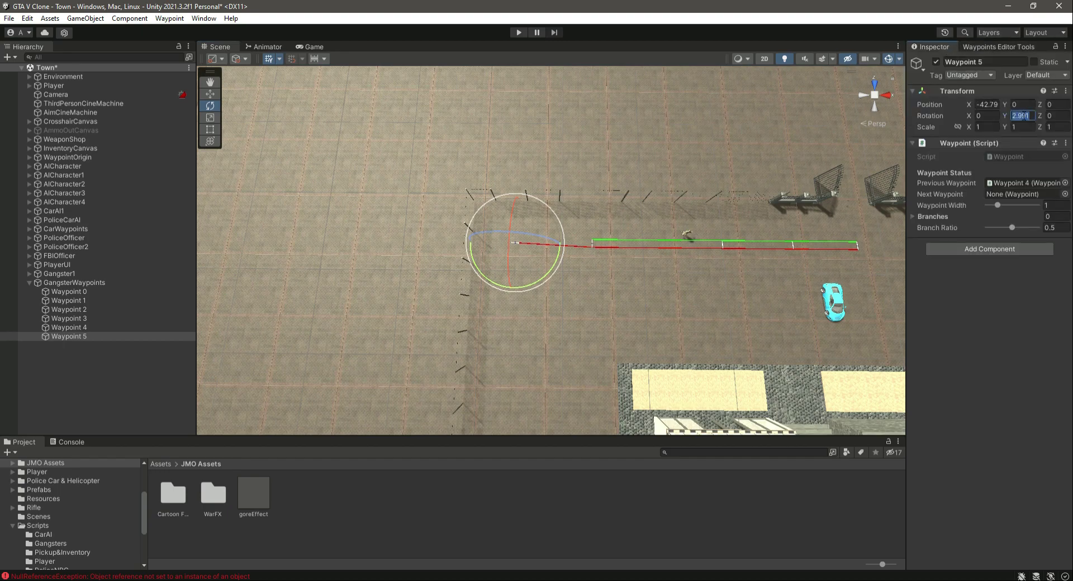
Create two waypoints past the corner and space them along the next side of the fence
click(211, 95)
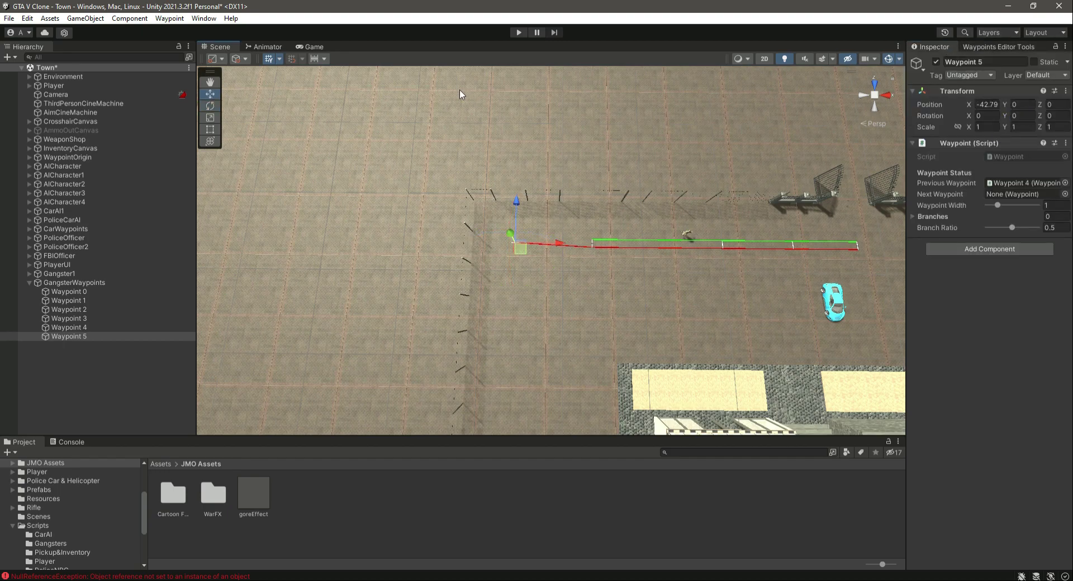
click(990, 46)
click(994, 72)
right_drag(847, 109, 657, 186)
drag(531, 215, 462, 222)
click(990, 72)
right_drag(611, 254, 520, 230)
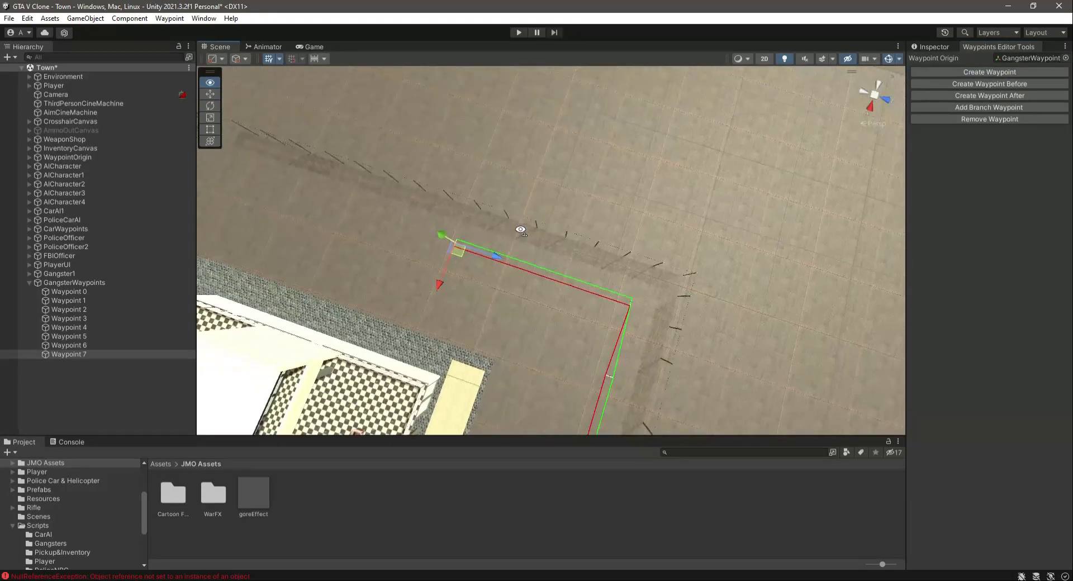
drag(494, 258, 370, 240)
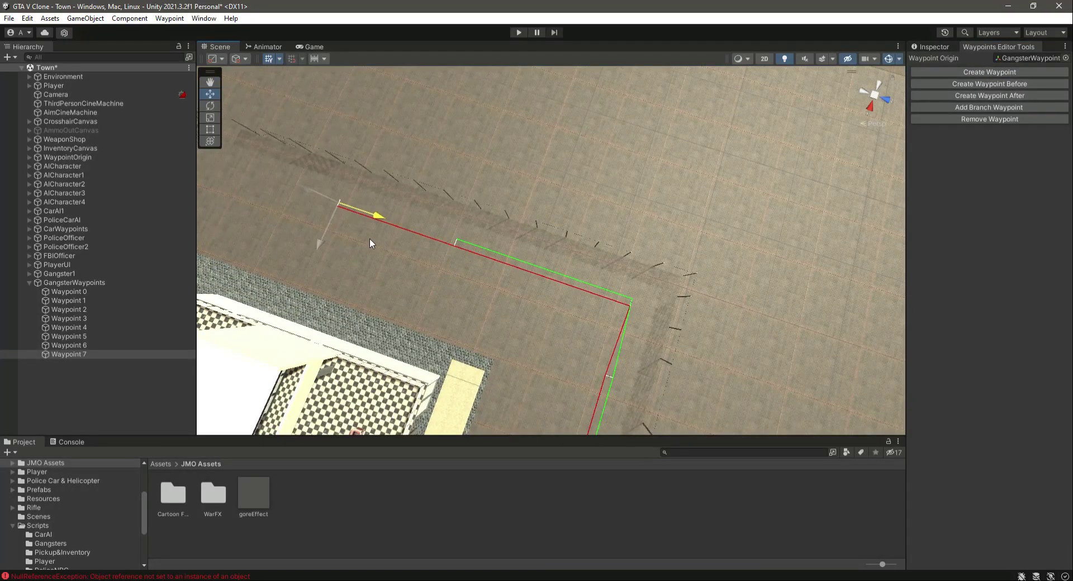
Create two more waypoints along this fence side, ending at the next fence corner at about Z -60
click(976, 73)
right_drag(524, 263, 468, 204)
drag(448, 180, 416, 139)
click(980, 75)
right_drag(455, 262, 390, 171)
right_drag(487, 334, 645, 232)
drag(446, 250, 435, 271)
Rotate the waypoint at the second fence corner towards the road-side fence, giving it a negative Y rotation
click(212, 108)
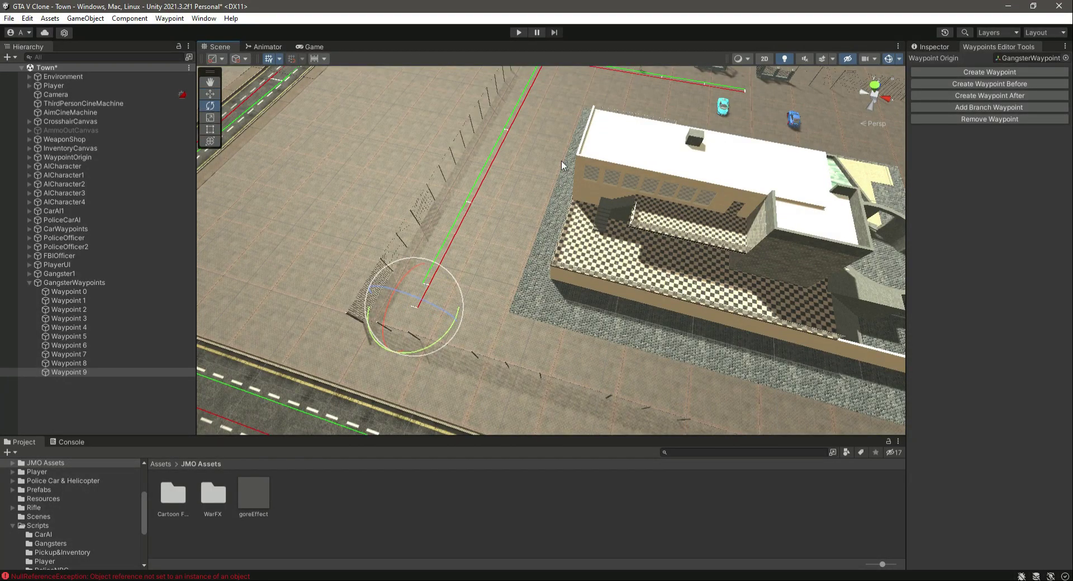
click(931, 47)
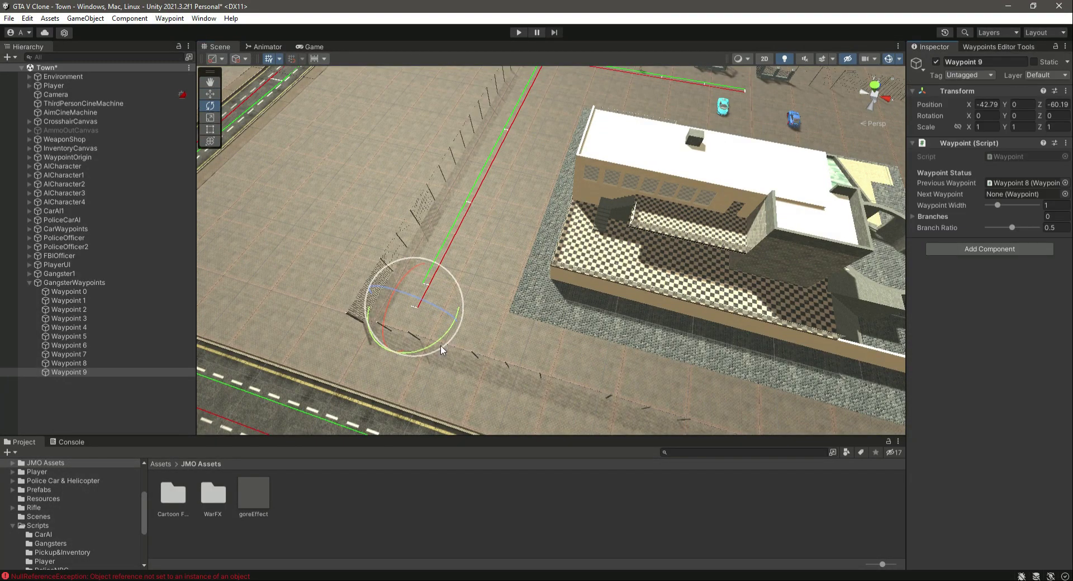
drag(439, 342, 784, 234)
key(Home)
text(-)
Create a waypoint past the second corner and move it along the fence behind the building
click(210, 95)
click(976, 45)
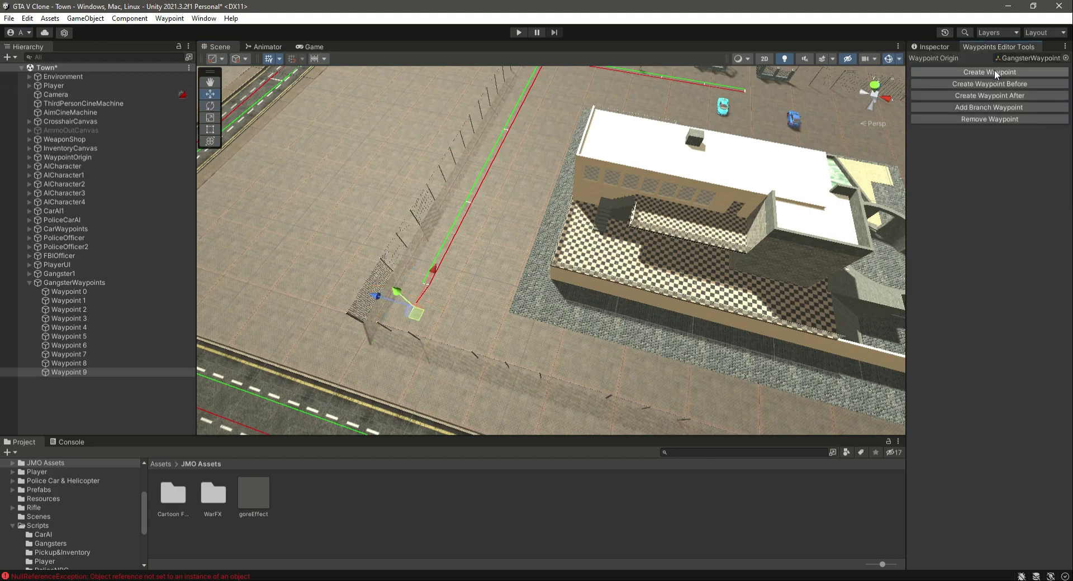
click(993, 72)
drag(374, 298, 422, 321)
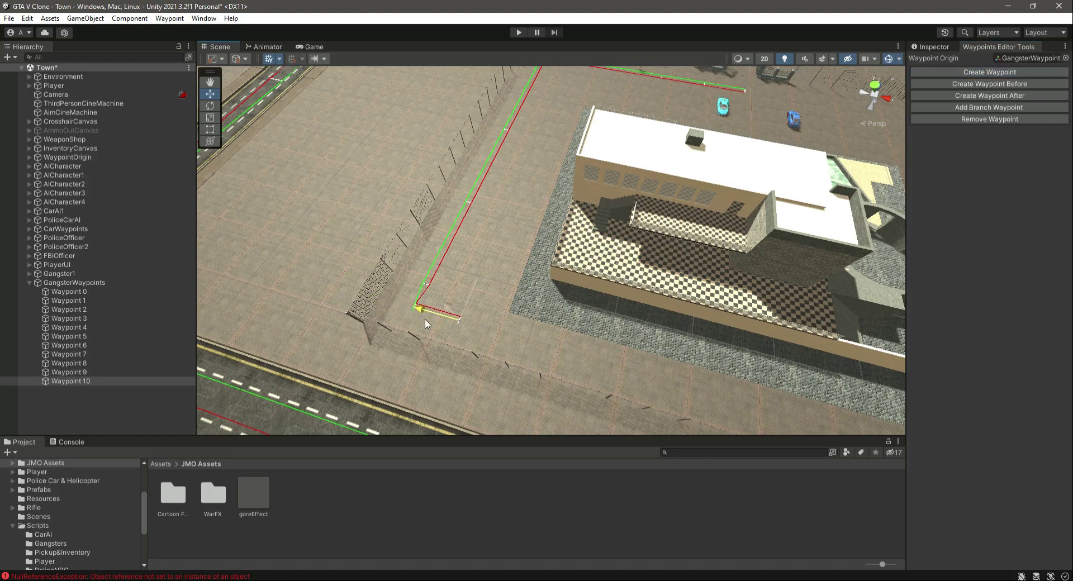
Create two more waypoints behind the building, continuing the path and offsetting the second one towards the building
right_drag(565, 311, 752, 303)
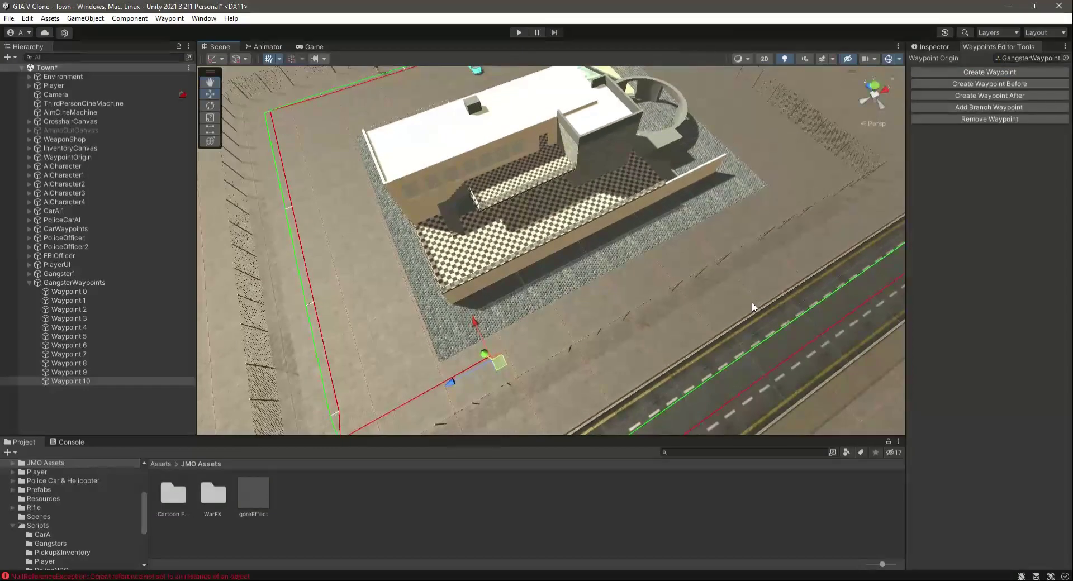
click(998, 71)
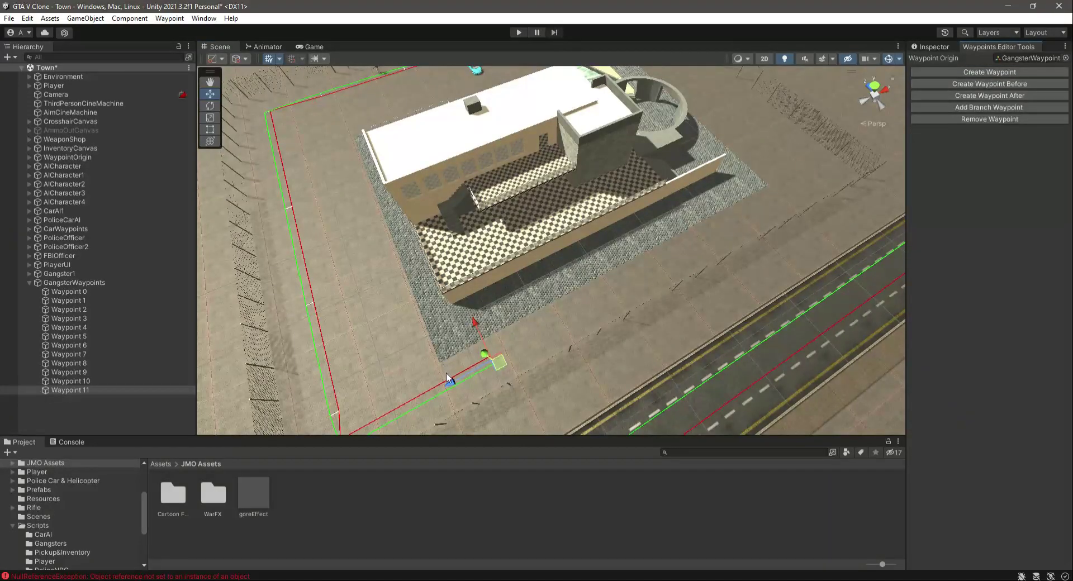
drag(518, 364, 644, 292)
click(989, 73)
drag(670, 236, 653, 204)
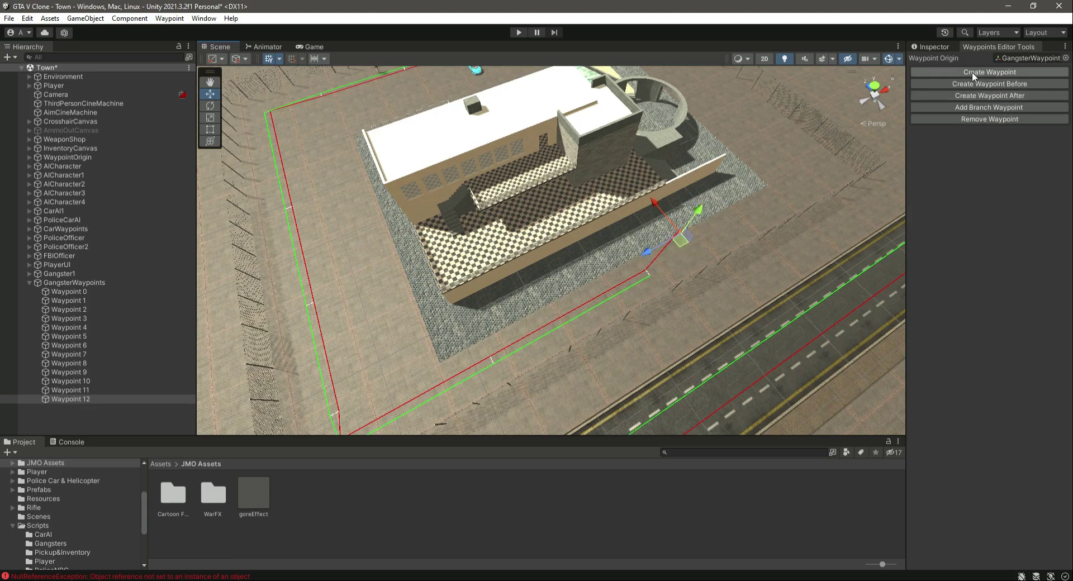
Create two more waypoints, placing one near the building's far corner and the other towards the third fence corner
click(971, 72)
alt+drag(845, 246, 721, 256)
scroll(693, 256, down, 5)
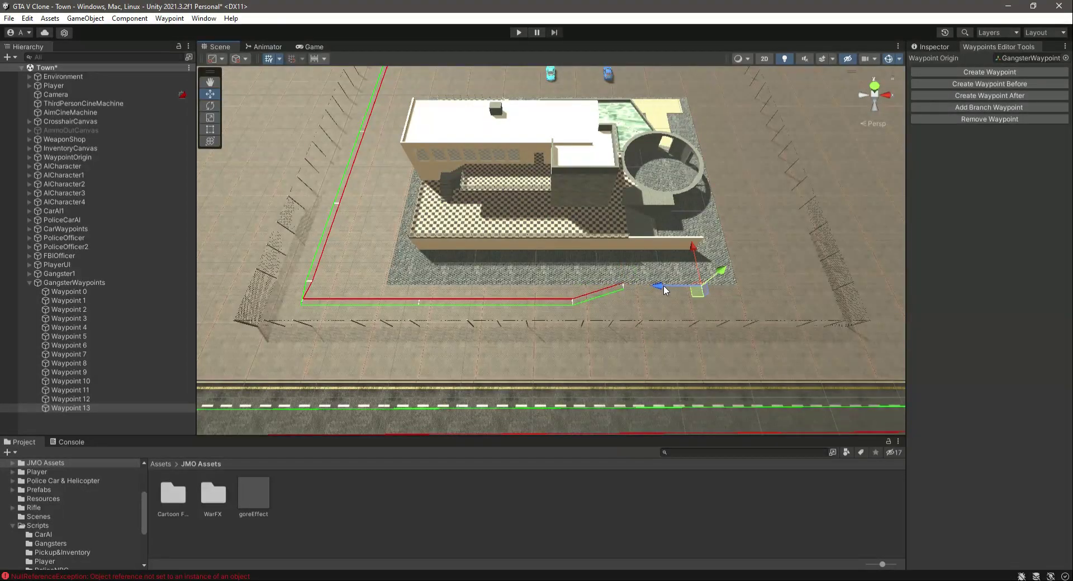
drag(696, 248, 697, 258)
click(977, 74)
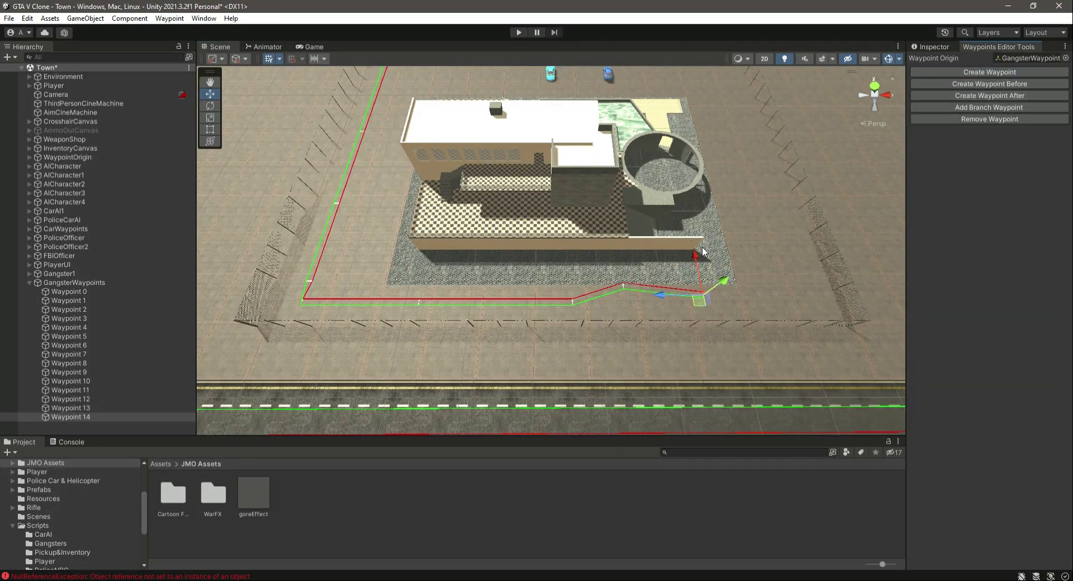
drag(660, 300, 746, 296)
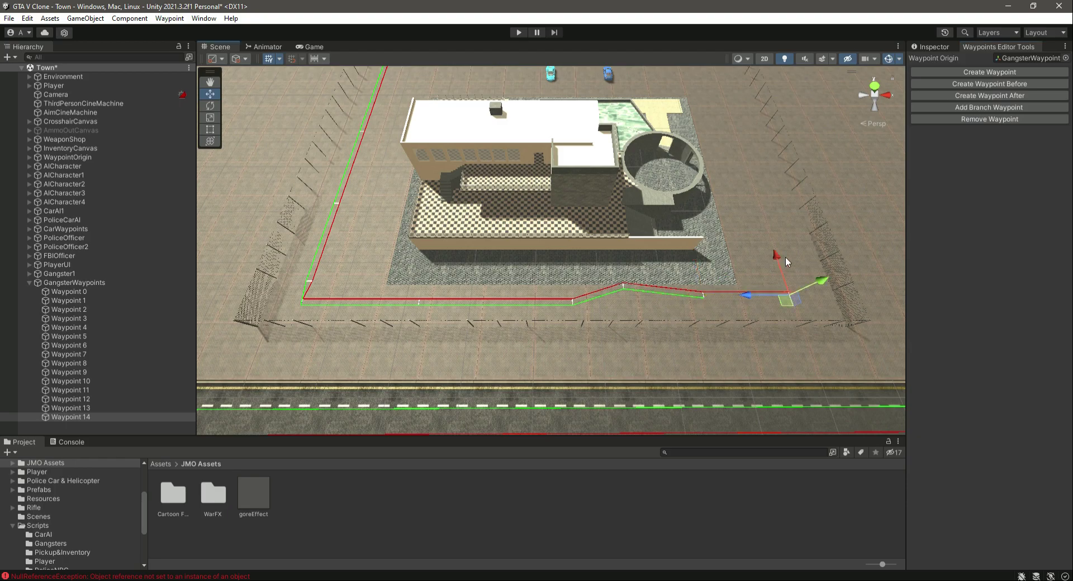
Create a waypoint past the last one and place it at the third fence corner
click(973, 73)
right_drag(709, 321, 575, 327)
key(d)
key(d)
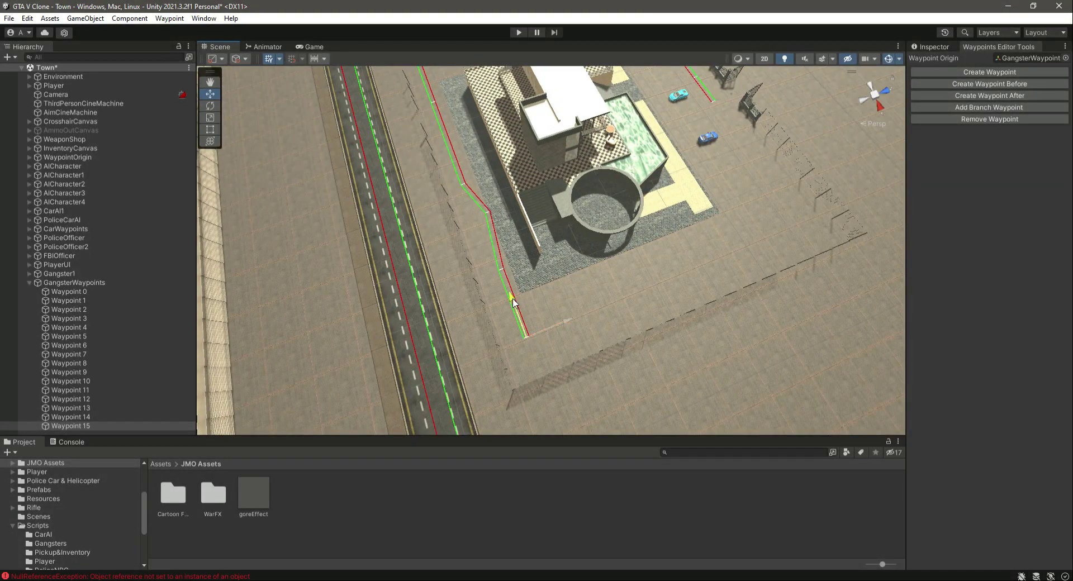
Turn the third-corner waypoint to face along the next fence side, setting its Y rotation to 0
click(210, 106)
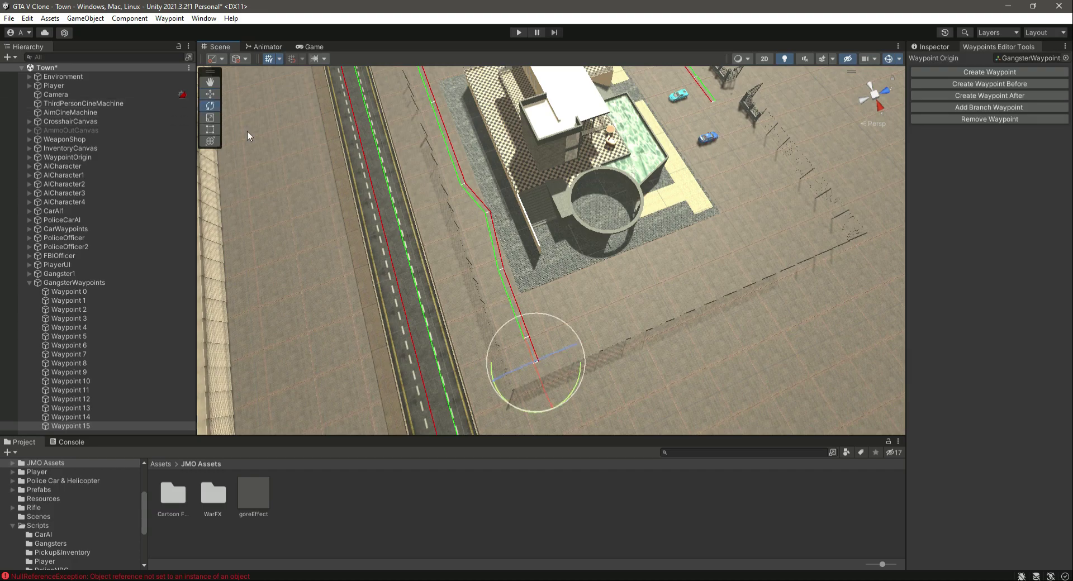
drag(494, 389, 528, 402)
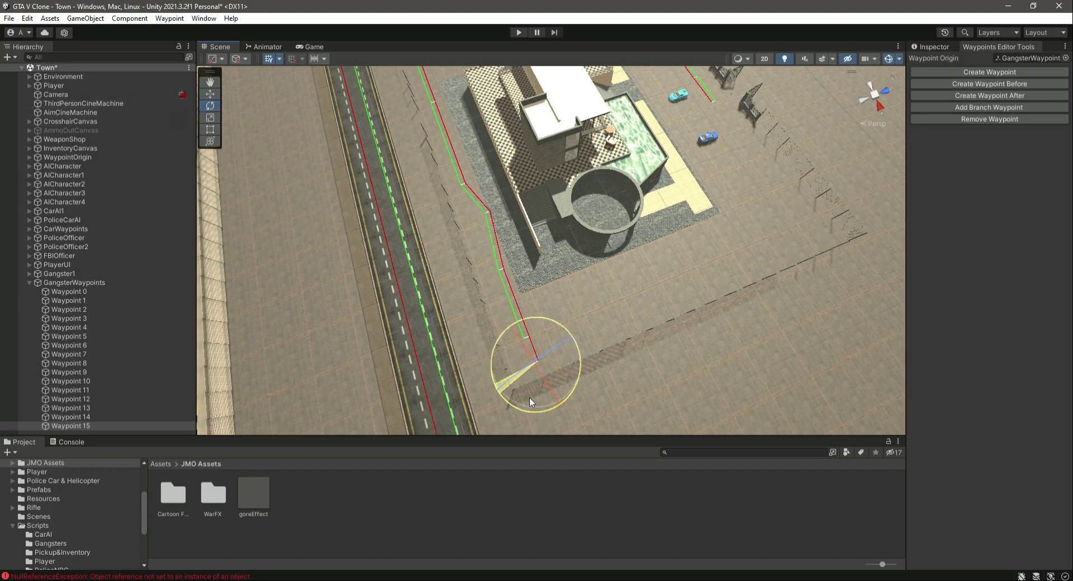
drag(627, 403, 627, 403)
click(930, 48)
click(1022, 116)
text(0)
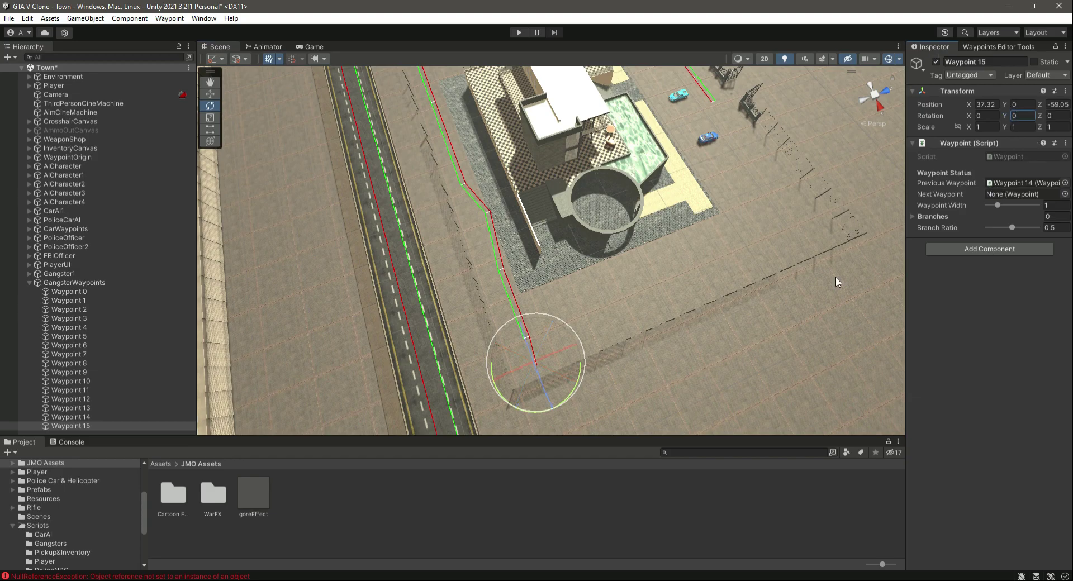
Create a waypoint after the third corner and move it along the fence towards the fourth corner
right_drag(721, 285, 697, 285)
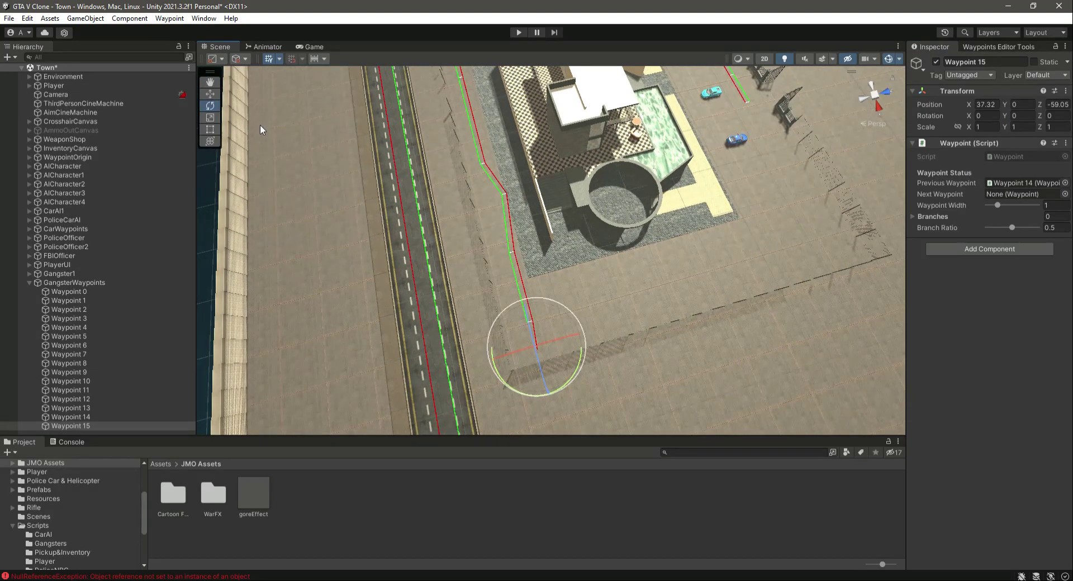
click(210, 94)
click(979, 48)
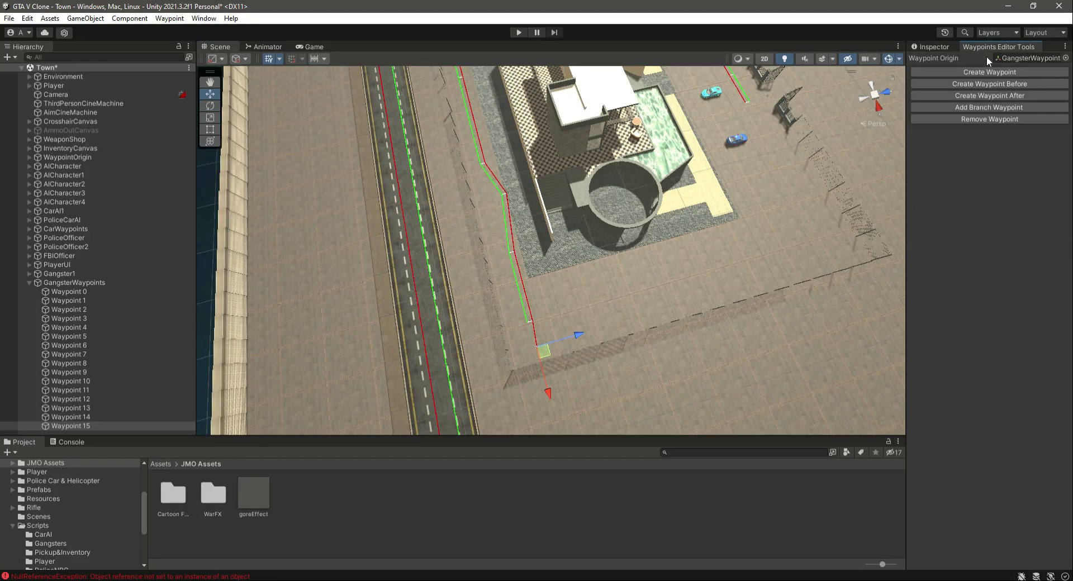
click(999, 70)
drag(577, 340, 832, 263)
Create three more waypoints continuing along the same fence side towards the fourth corner
click(999, 72)
click(1005, 74)
right_drag(713, 262, 744, 224)
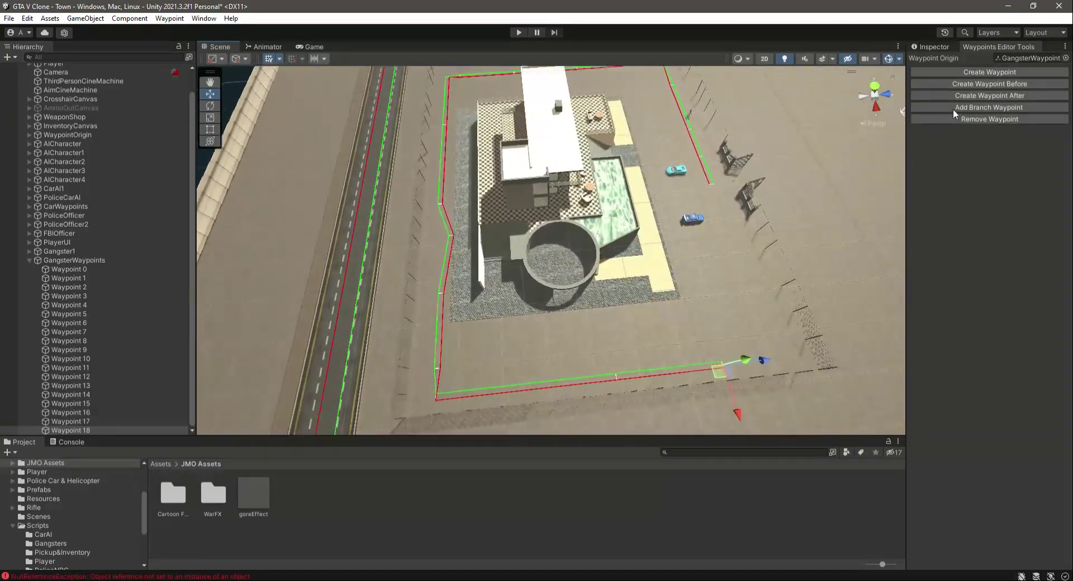
click(1004, 71)
mouse_move(706, 361)
mouse_down()
mouse_move(756, 355)
mouse_move(727, 361)
mouse_up()
Adjust the positions of Waypoint 18 and Waypoint 19 so that the path reaches the fourth fence corner
click(84, 422)
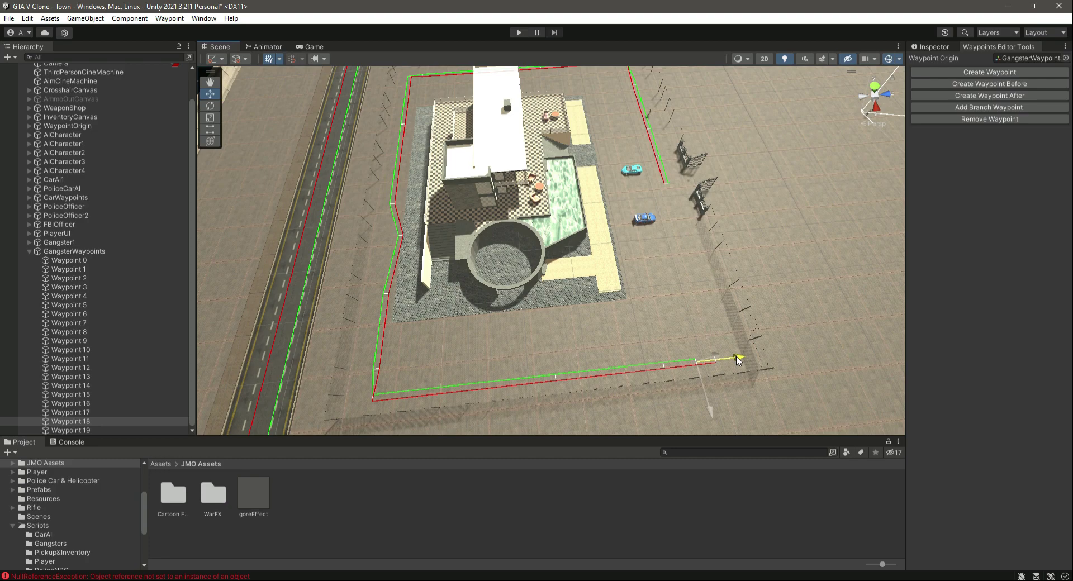
click(70, 431)
key(f)
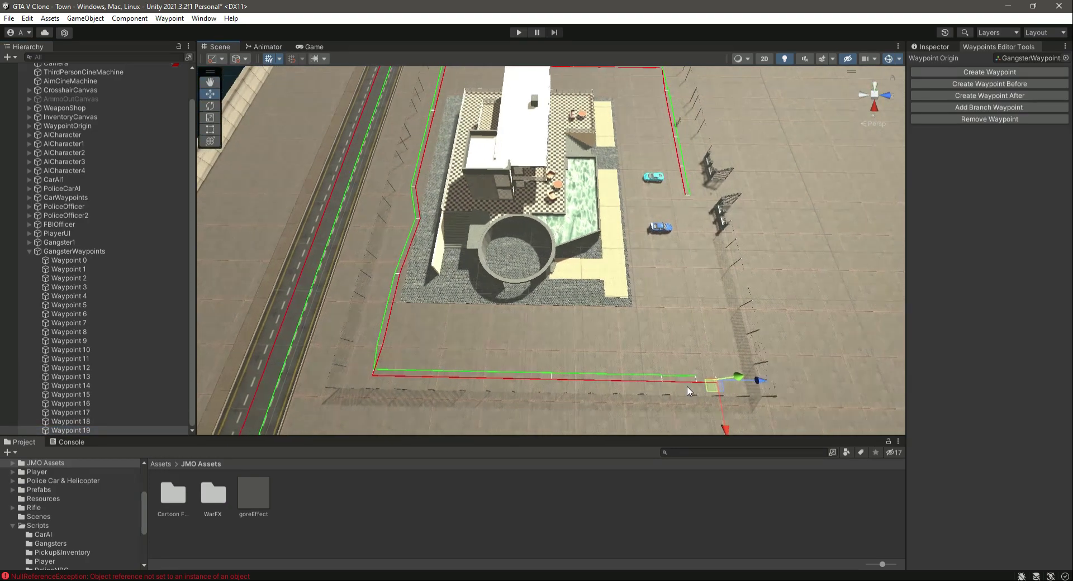
drag(708, 382, 720, 384)
Rotate Waypoint 19 at the fourth corner towards the gate side, giving it a Y rotation of 90
click(950, 47)
click(210, 106)
drag(650, 423, 523, 327)
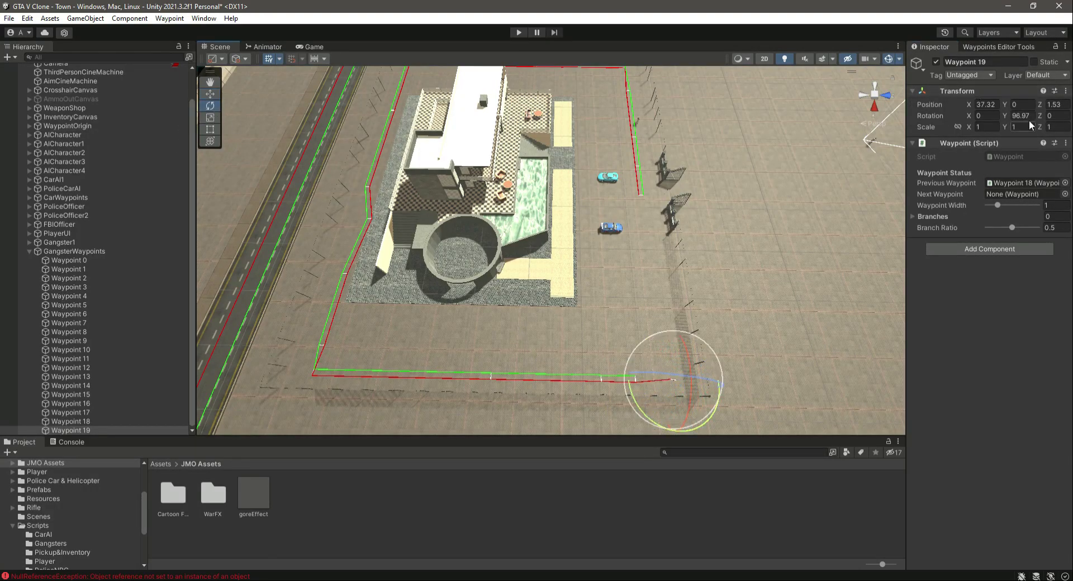
alt+drag(751, 274, 683, 258)
Create two waypoints along the gate-side fence and move the last one next to the gate opening
click(210, 93)
click(988, 47)
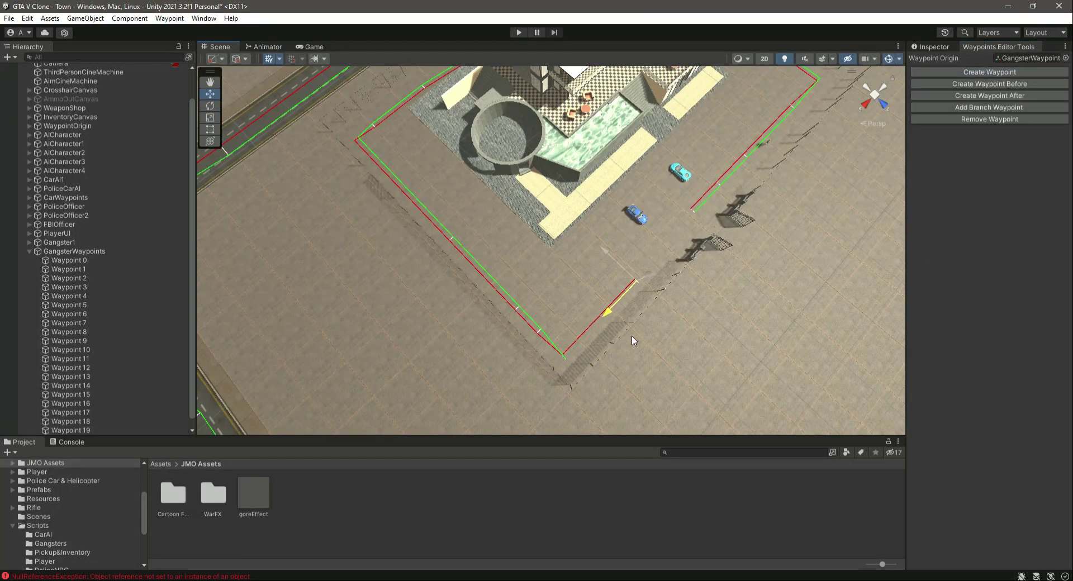
click(975, 73)
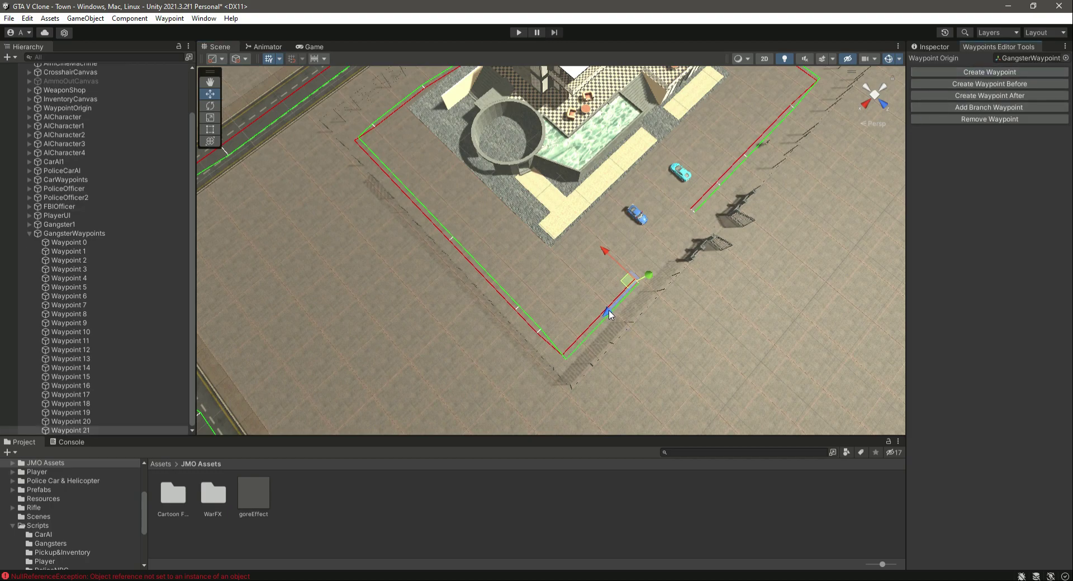
scroll(667, 286, down, 3)
scroll(713, 258, up, 5)
right_drag(713, 258, 633, 281)
scroll(633, 282, up, 5)
key(d)
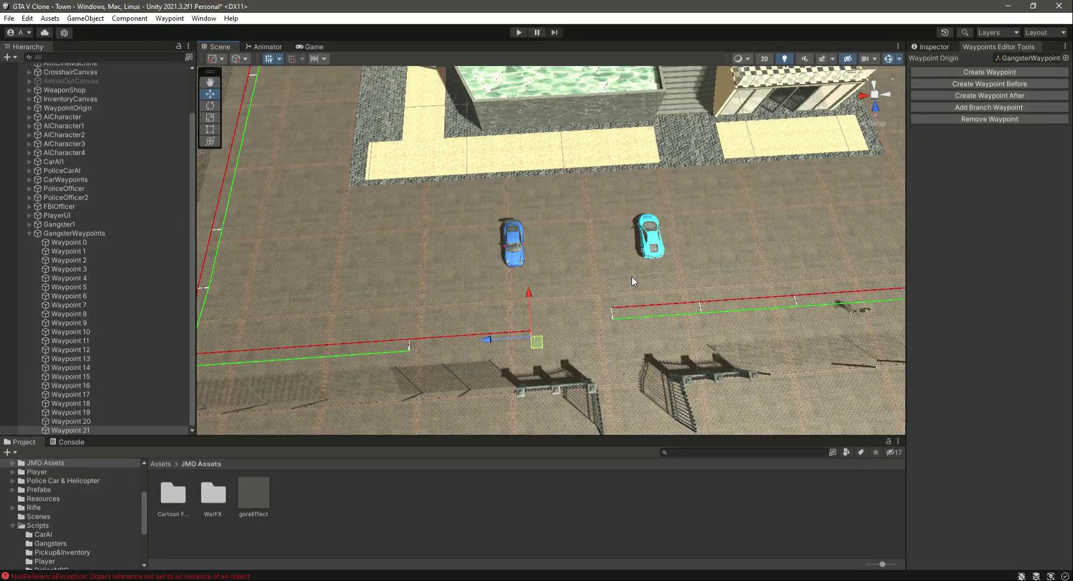
Close the loop by assigning Waypoint 0 as Waypoint 21's Next Waypoint and Waypoint 21 as Waypoint 0's Previous Waypoint
right_drag(656, 294, 653, 313)
scroll(652, 313, up, 5)
right_drag(629, 351, 505, 289)
scroll(503, 286, down, 5)
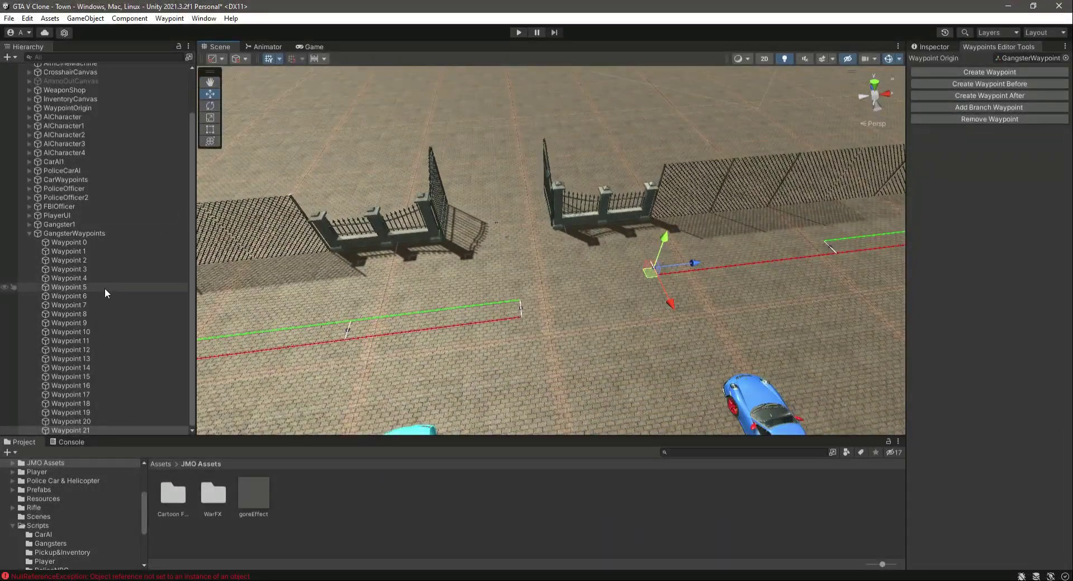
click(920, 48)
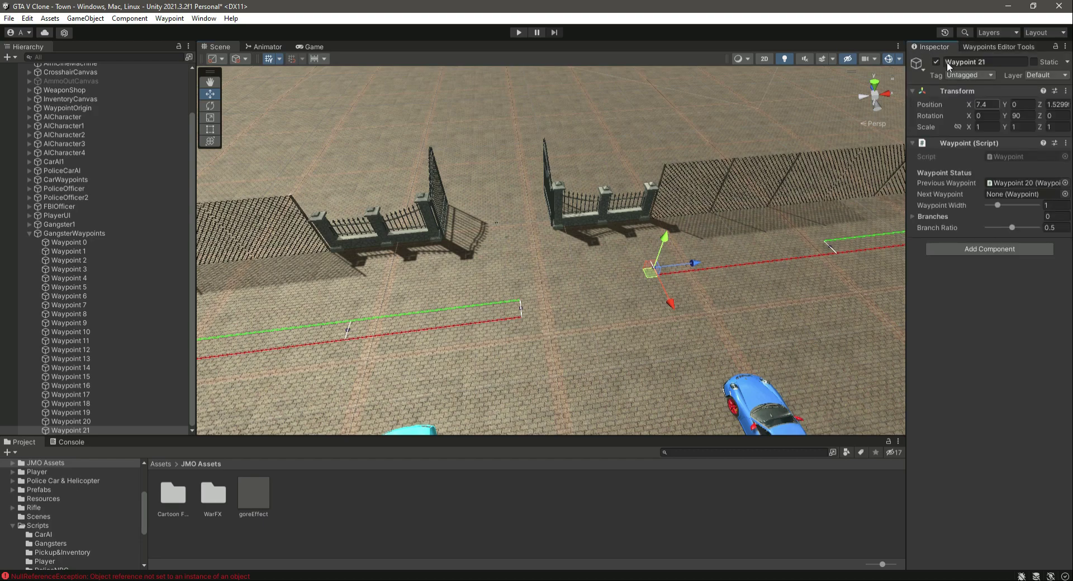
click(104, 429)
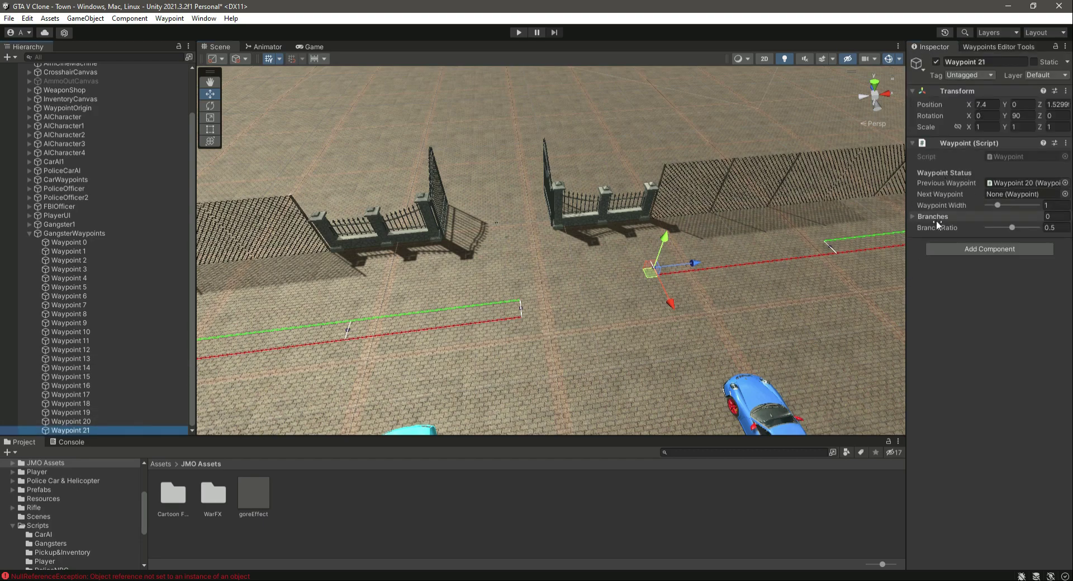
drag(77, 246, 606, 233)
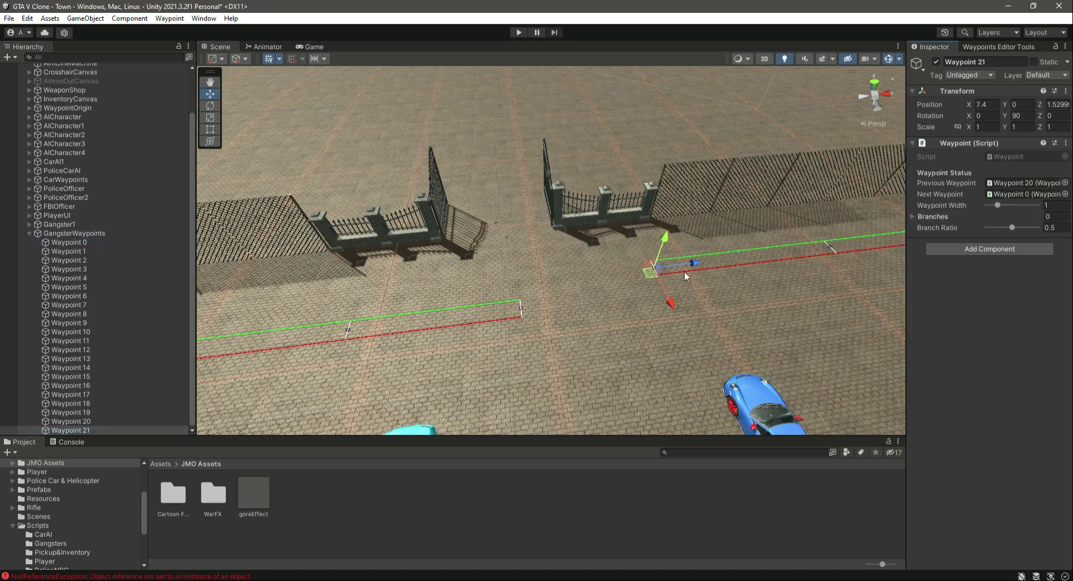
click(92, 242)
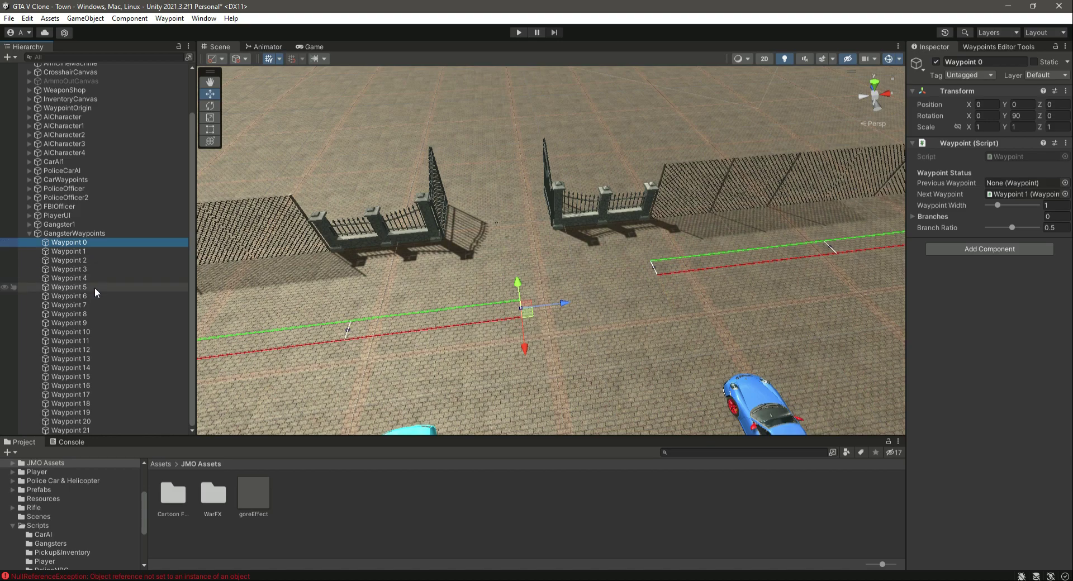
drag(85, 429, 784, 245)
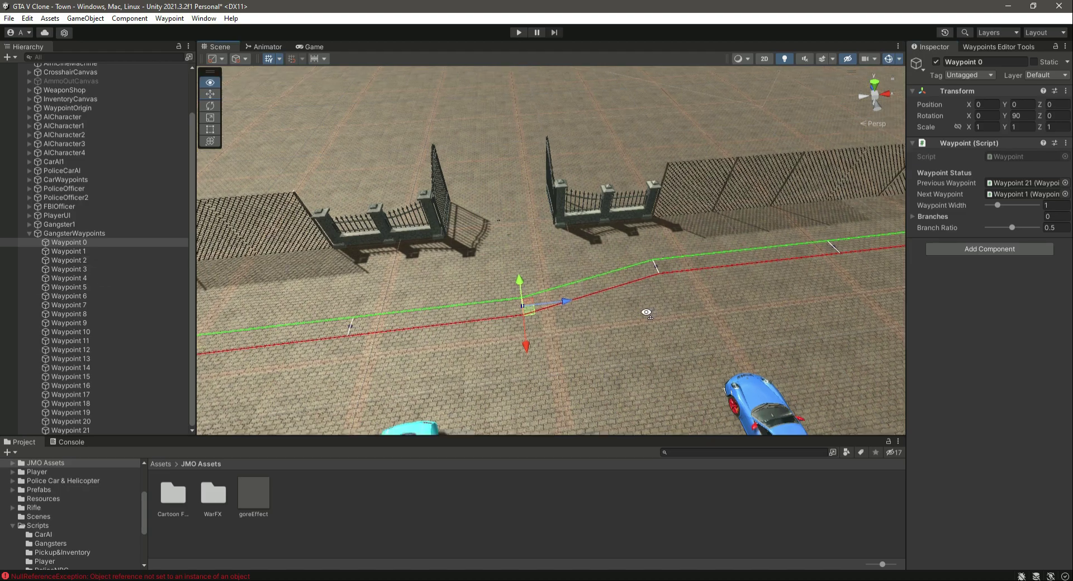
Save the Town scene and check the closed waypoint loop around the building
right_drag(646, 313, 568, 323)
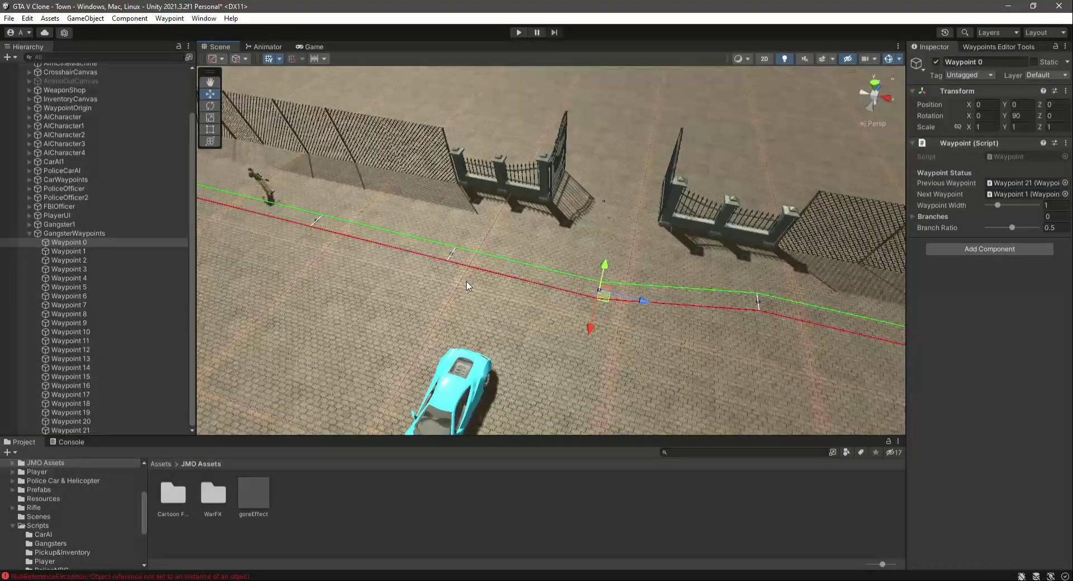
right_drag(616, 248, 478, 296)
right_drag(629, 304, 541, 329)
scroll(542, 329, down, 10)
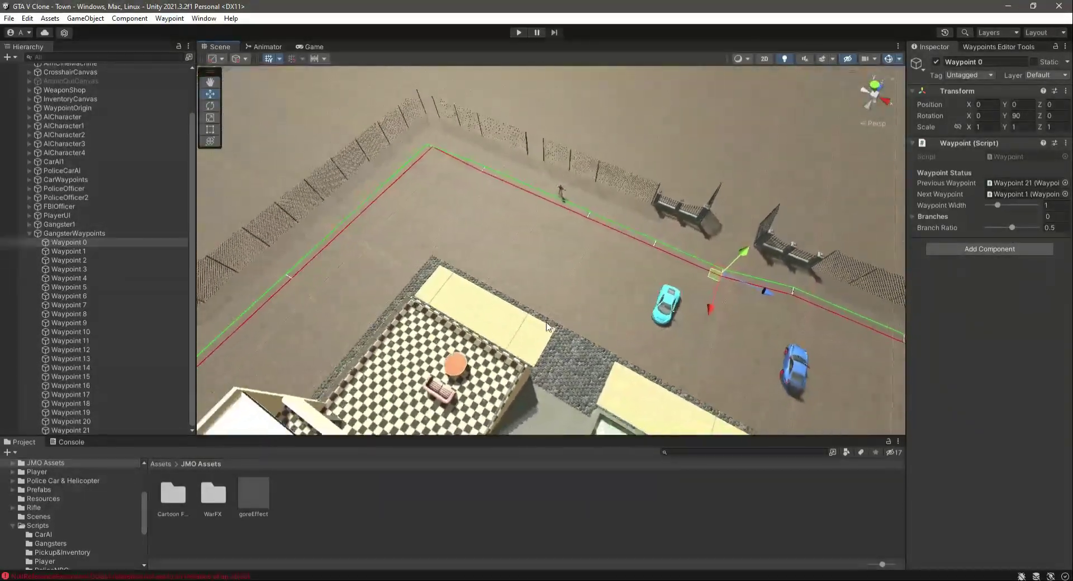
scroll(561, 326, down, 6)
right_drag(648, 236, 574, 279)
Move Gangster1 along the path to the gate, between Waypoint 0 and Waypoint 21, at about X 50.25
double_click(73, 243)
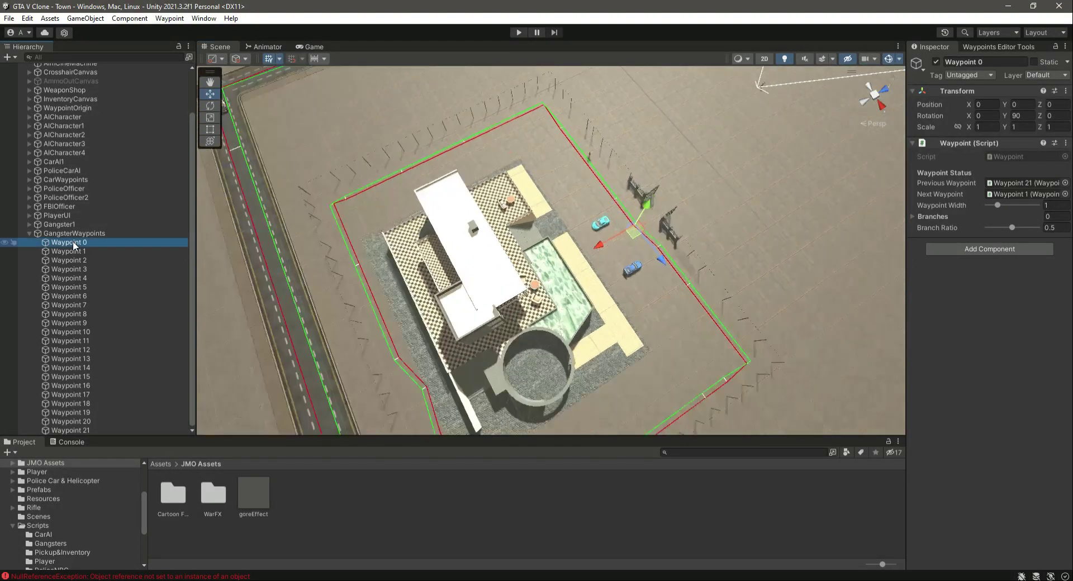
scroll(439, 195, up, 3)
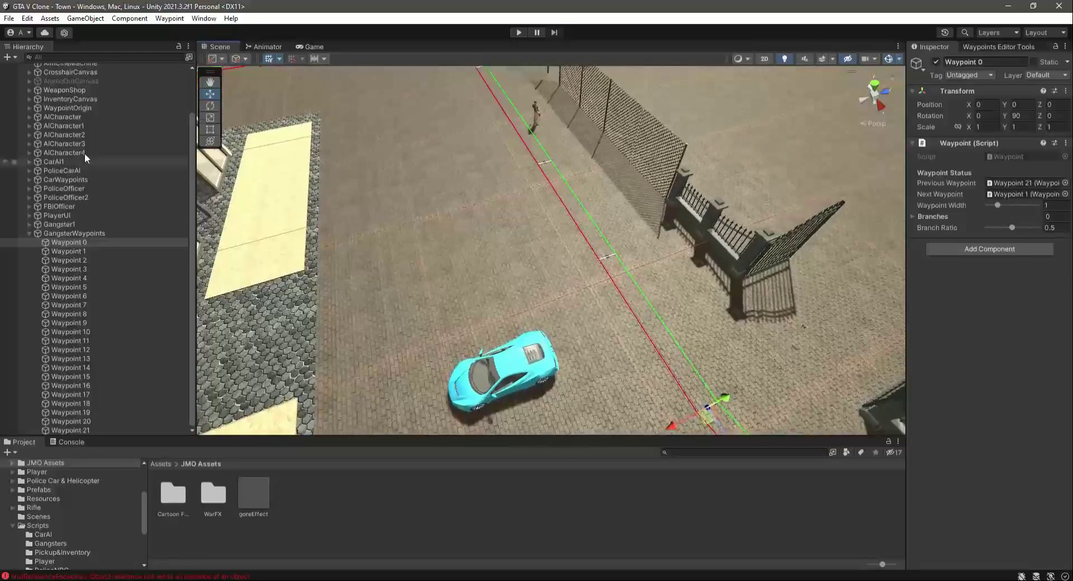
right_drag(540, 281, 252, 238)
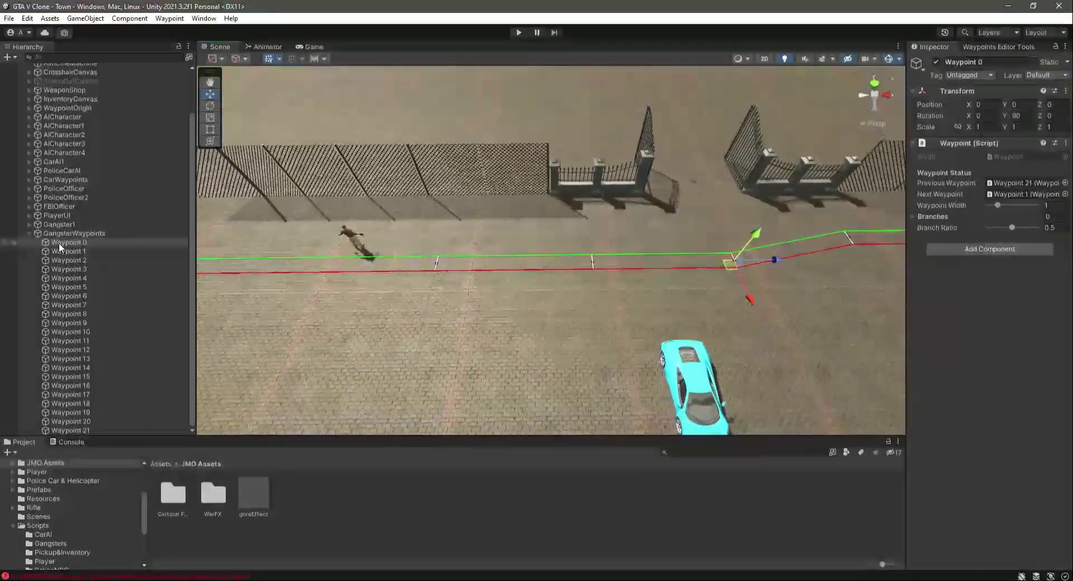
click(56, 225)
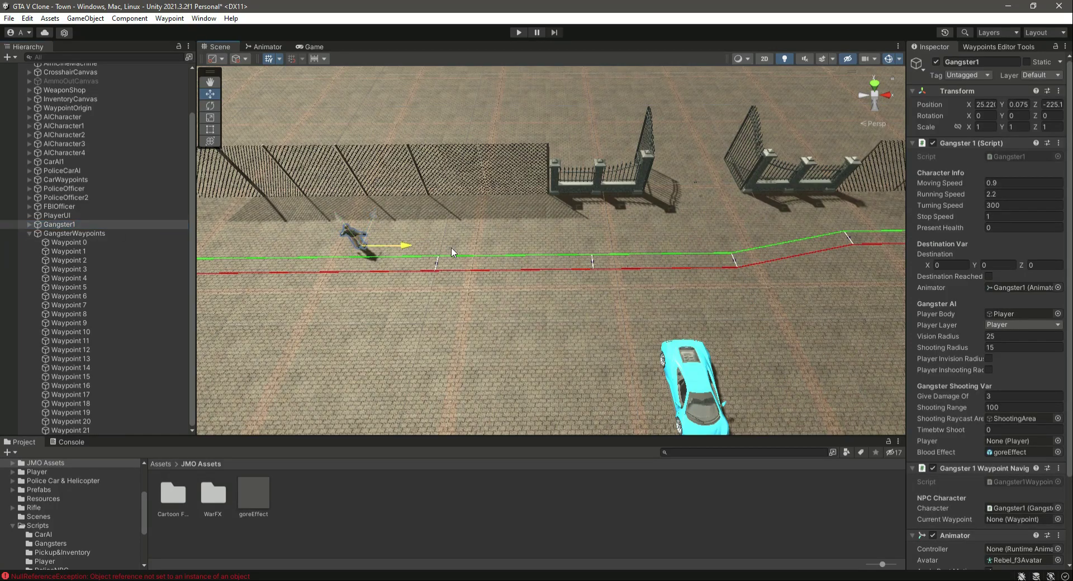
drag(752, 250, 789, 248)
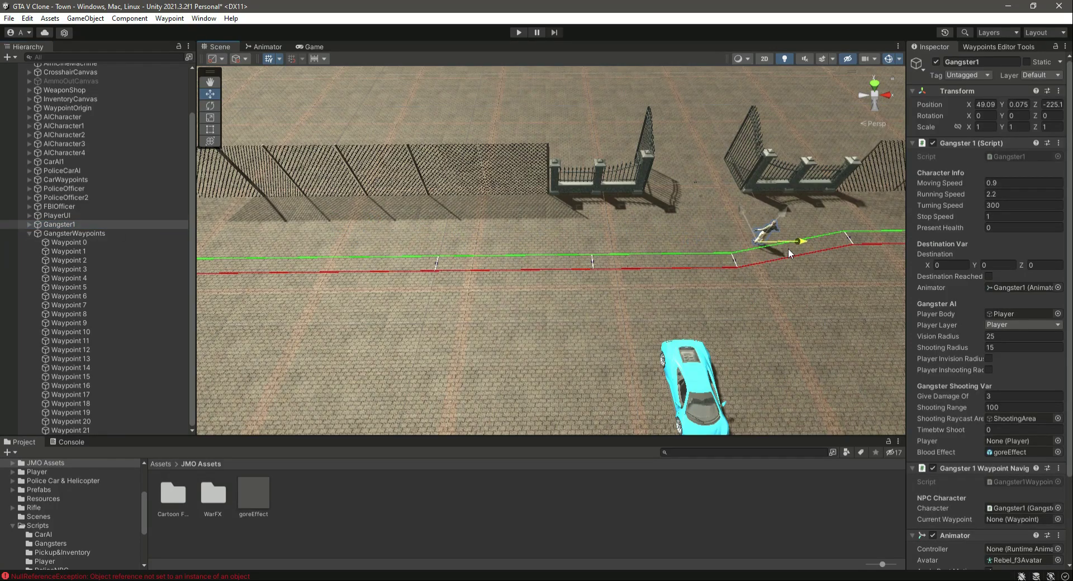
right_drag(632, 279, 268, 279)
Assign Waypoint 0 as the Current Waypoint in Gangster1's waypoint navigator and collapse the GangsterWaypoints group
click(65, 226)
scroll(1011, 364, down, 2)
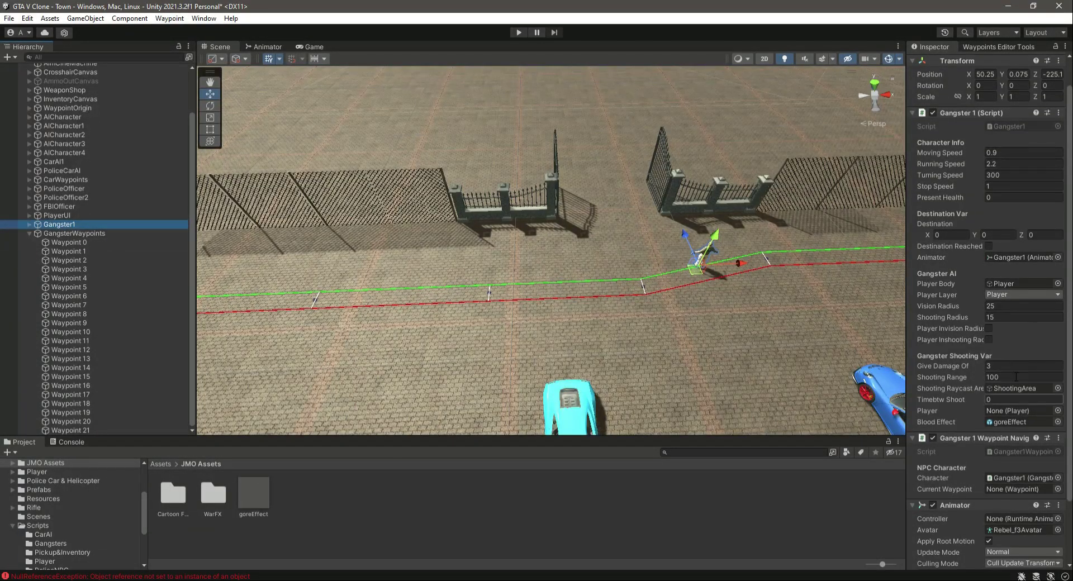
drag(81, 241, 950, 455)
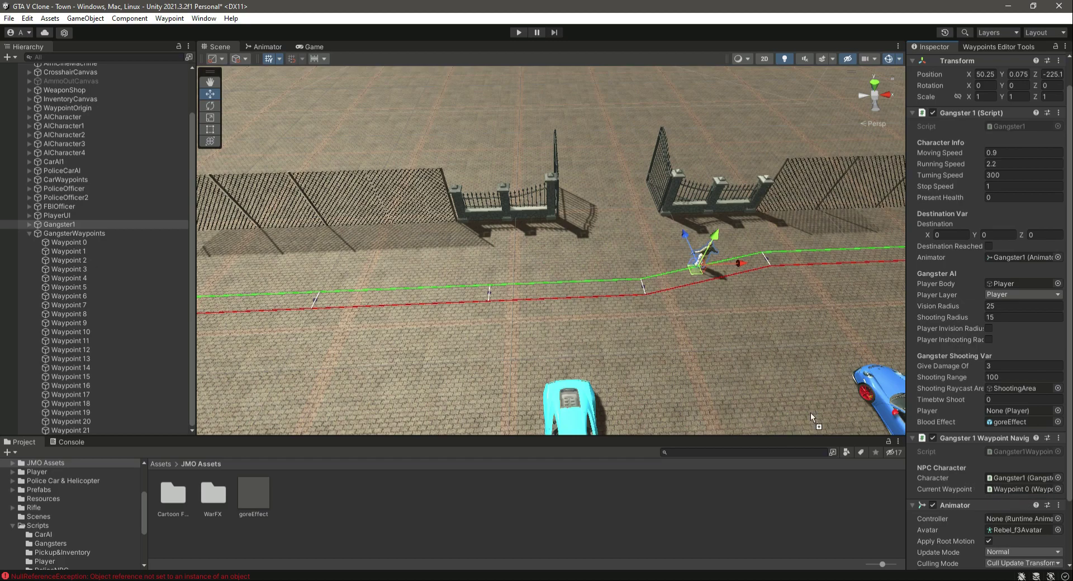
scroll(971, 395, up, 2)
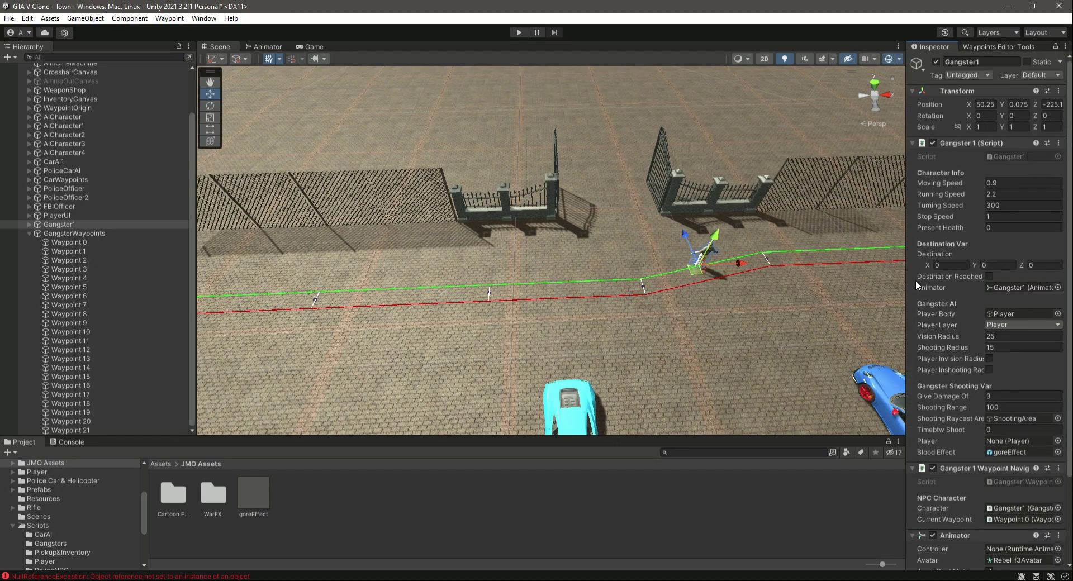
click(30, 234)
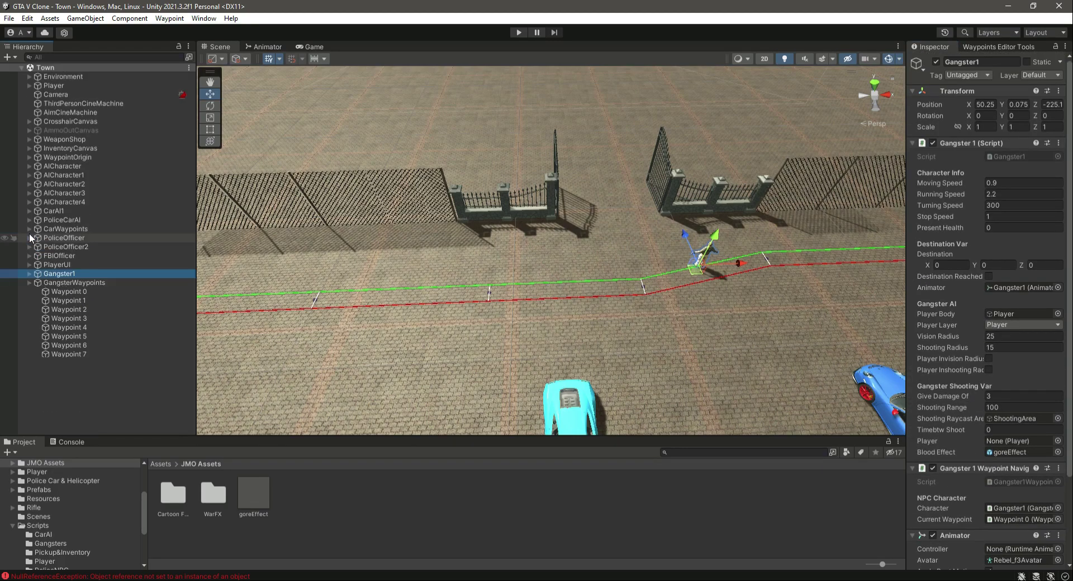
click(80, 322)
Run the game, move the player towards the fenced building, and inspect Gangster1's waypoint values
click(519, 33)
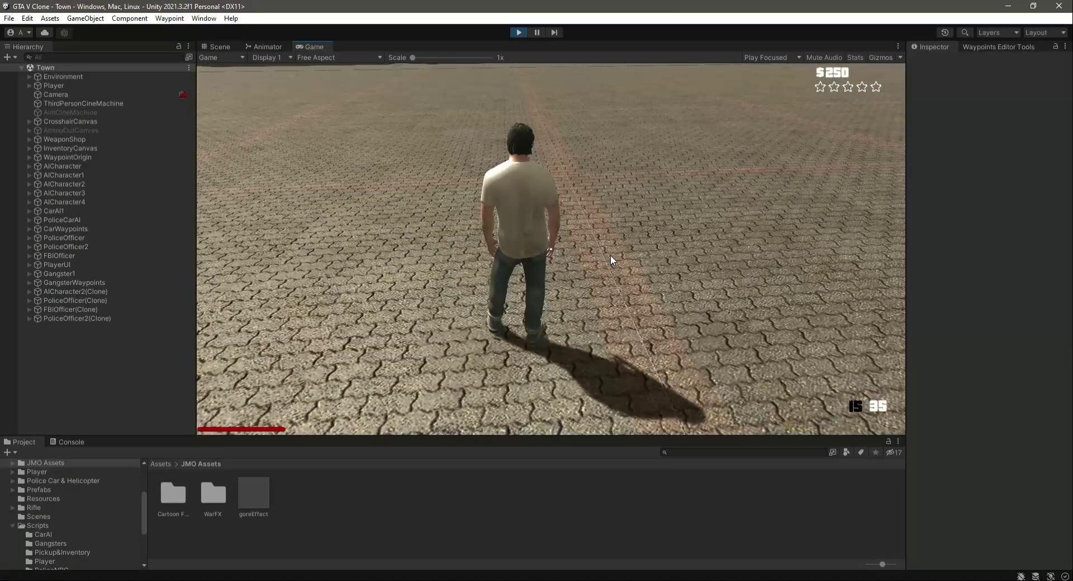
key(w)
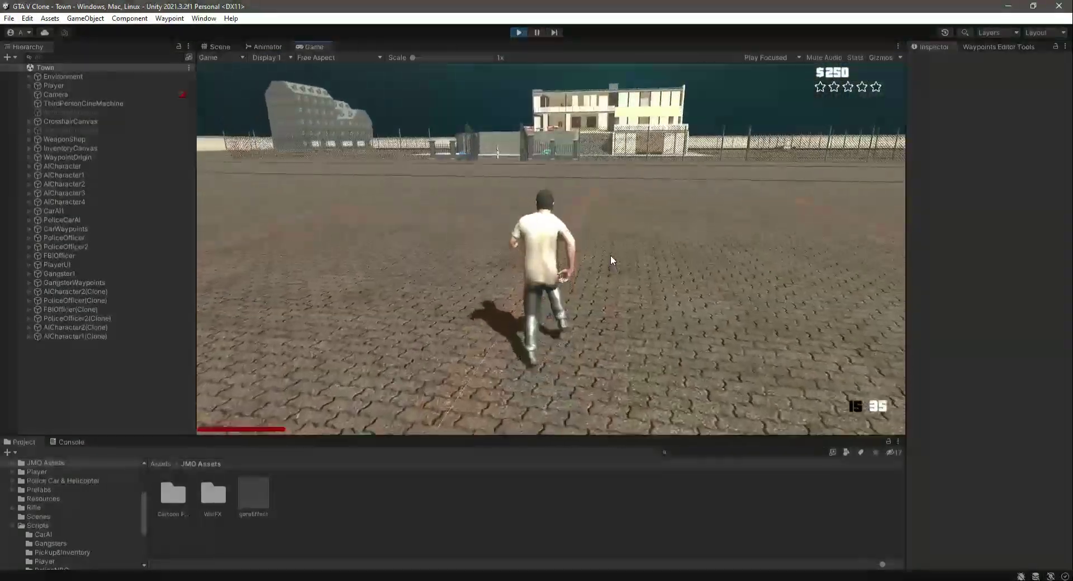
key(a)
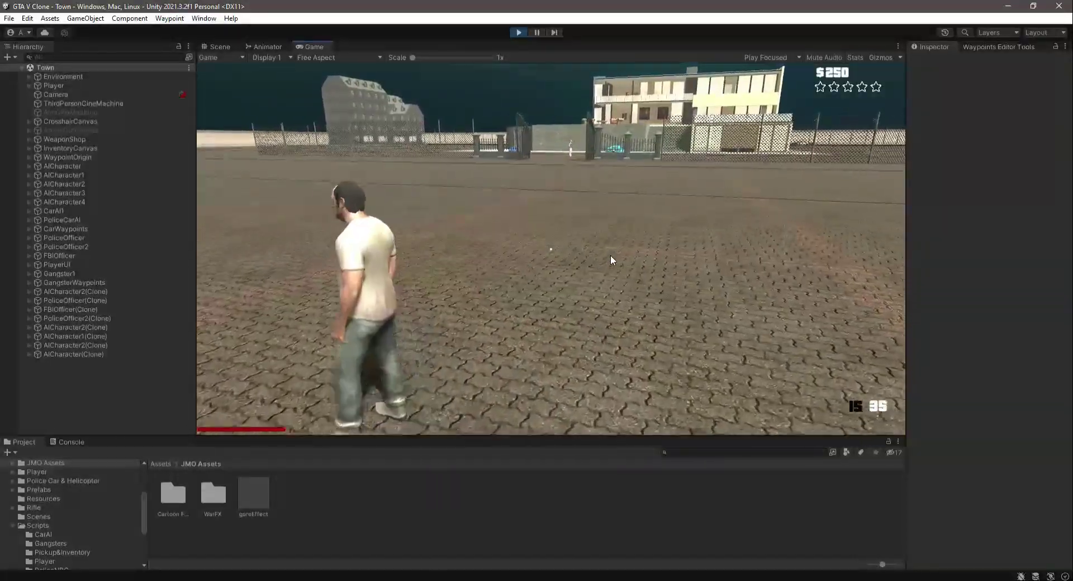
key(w)
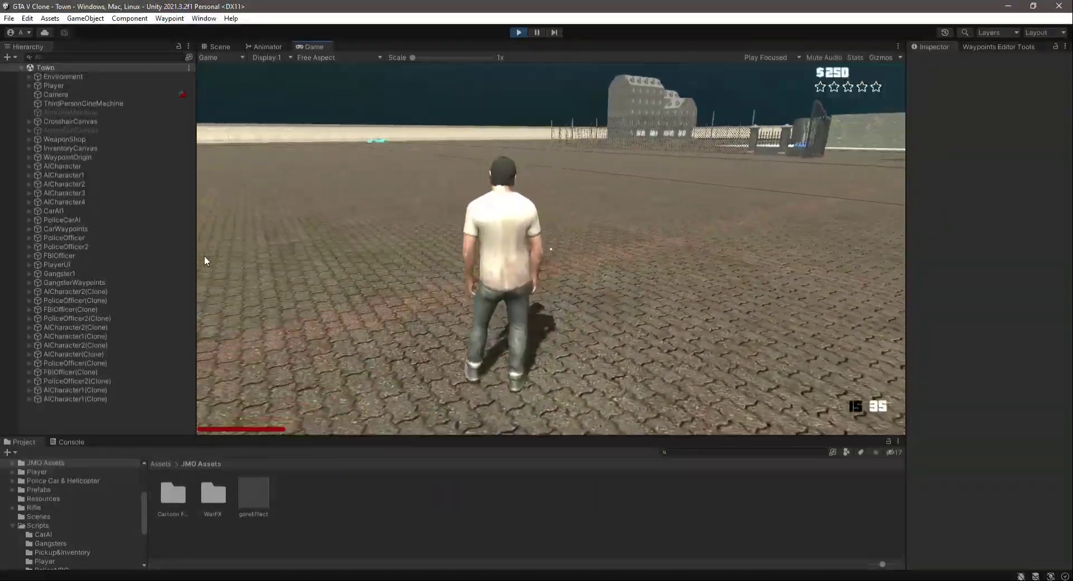
click(67, 273)
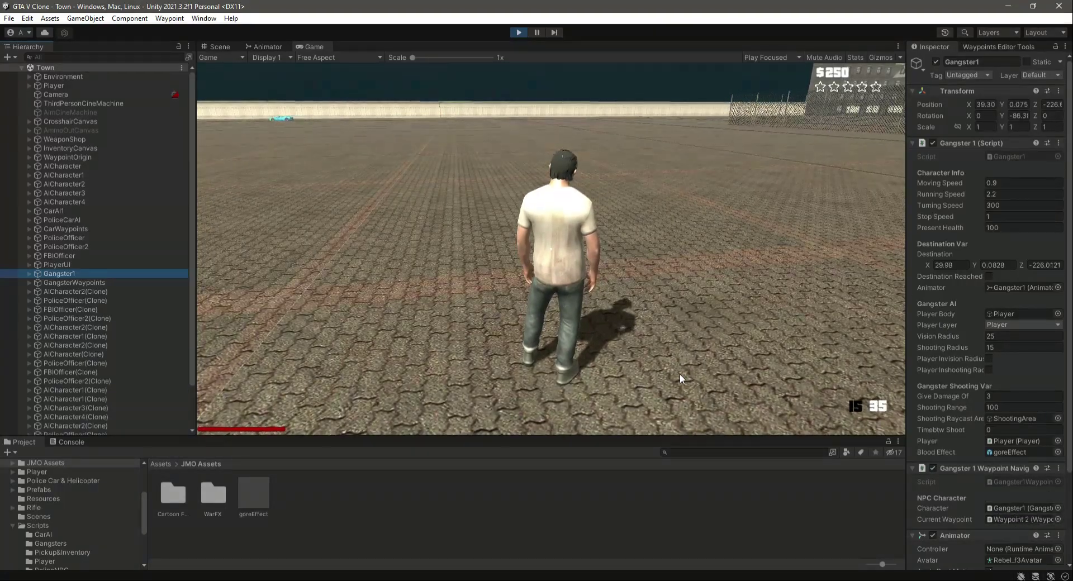
Walk the player across the square to the open gate of the fenced building
click(611, 334)
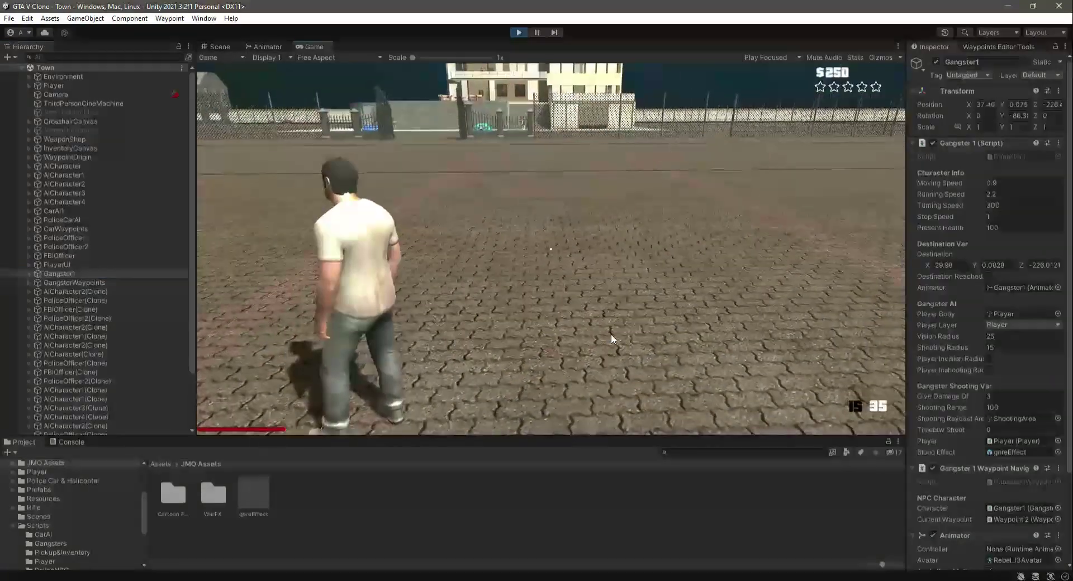
key(w)
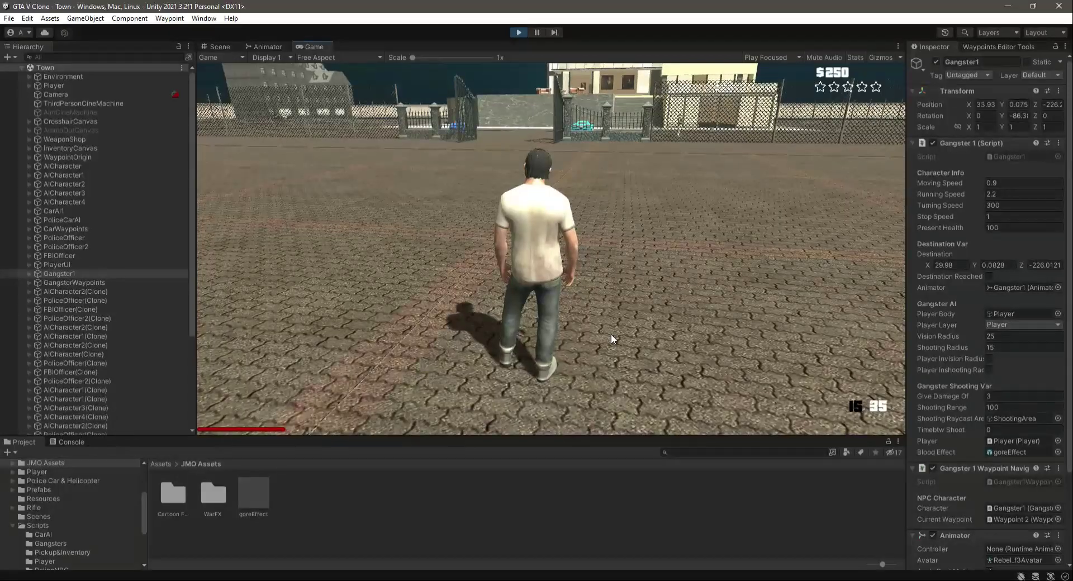
key(w)
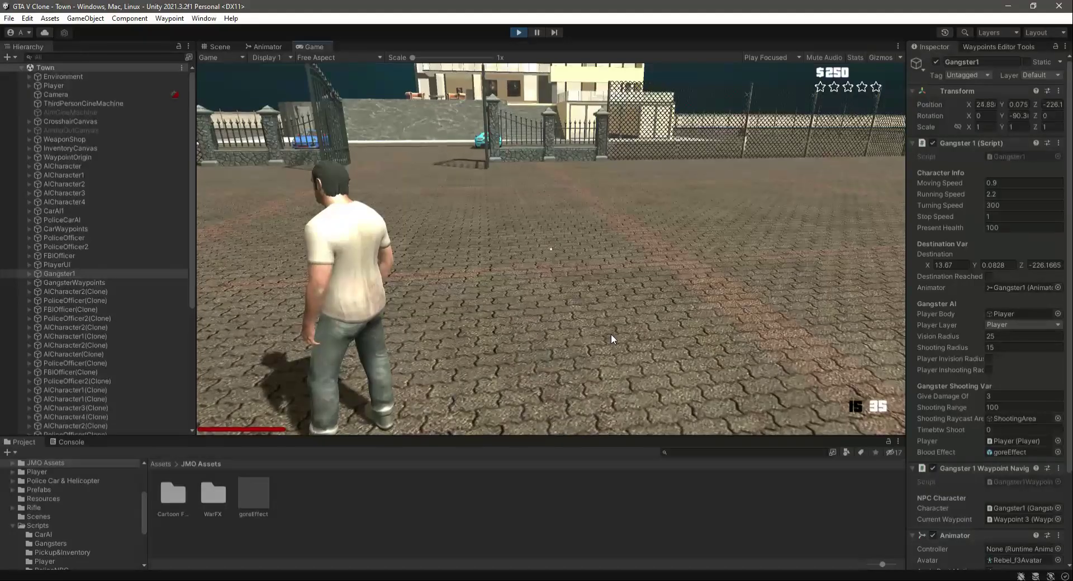
key(w)
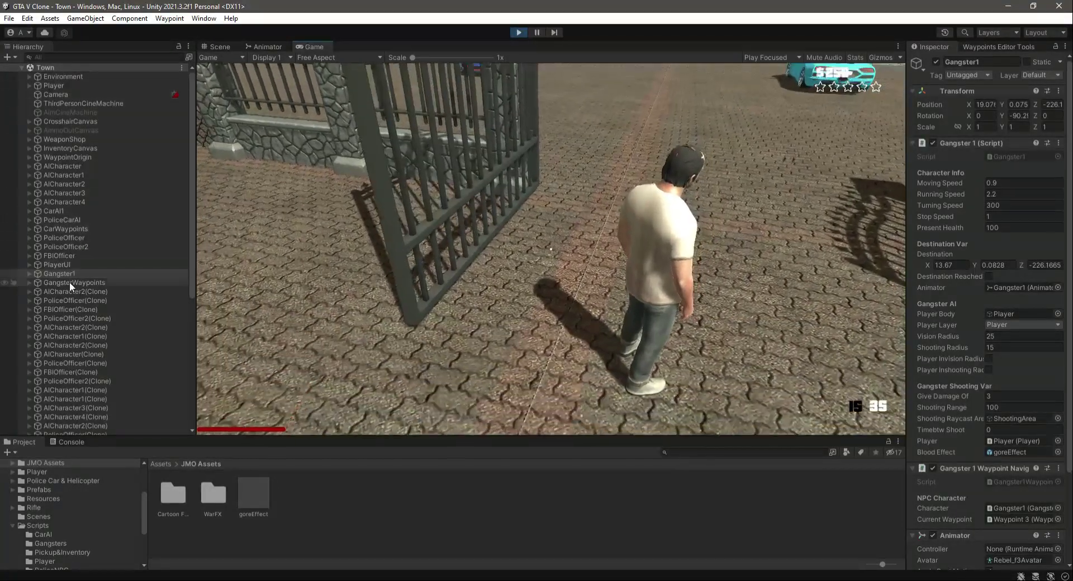
Lead the player through the gate towards Gangster1 and check its Player Invision Radius and Player Inshooting Radius flags
click(69, 275)
click(377, 260)
key(w)
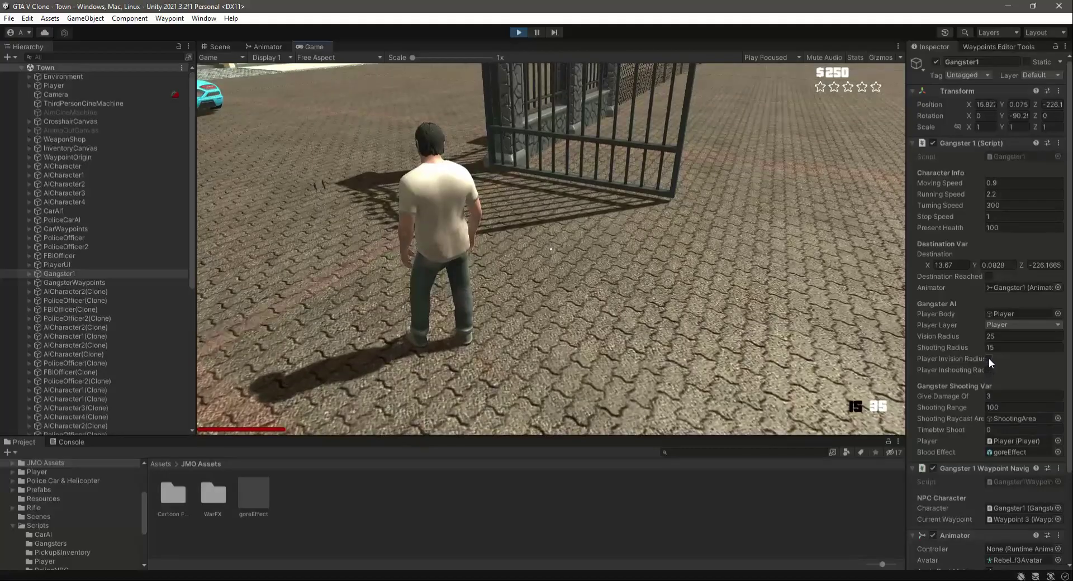
key(w)
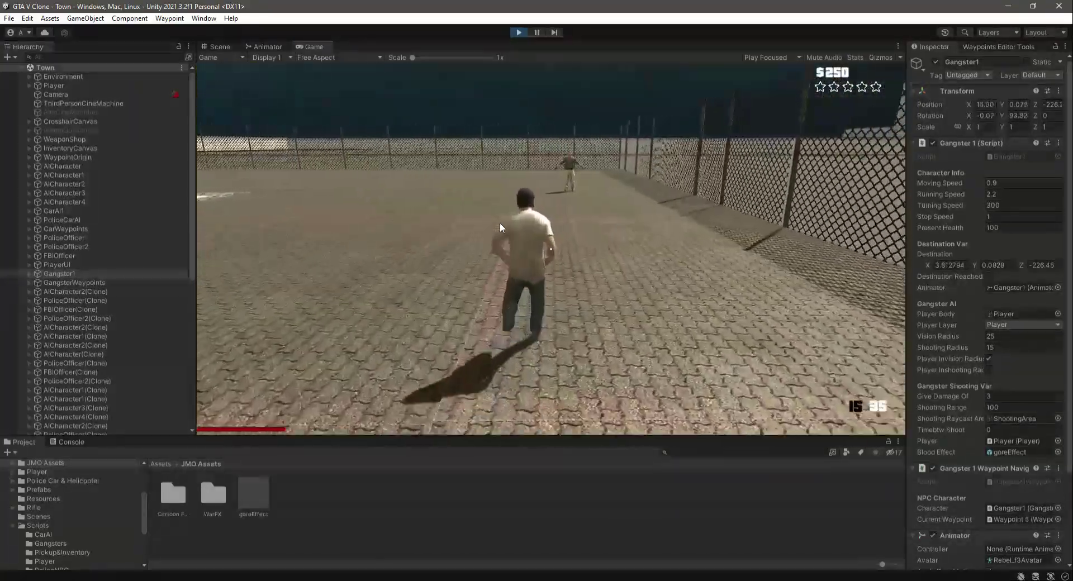
key(w)
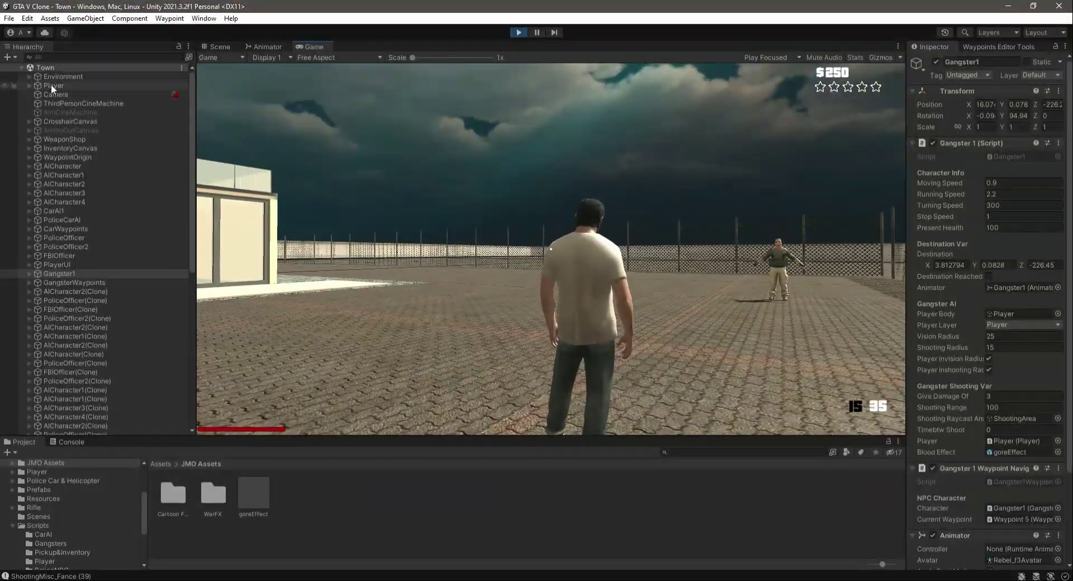
Inspect the Player object's Present Health during the gangster encounter and stop the game
click(52, 86)
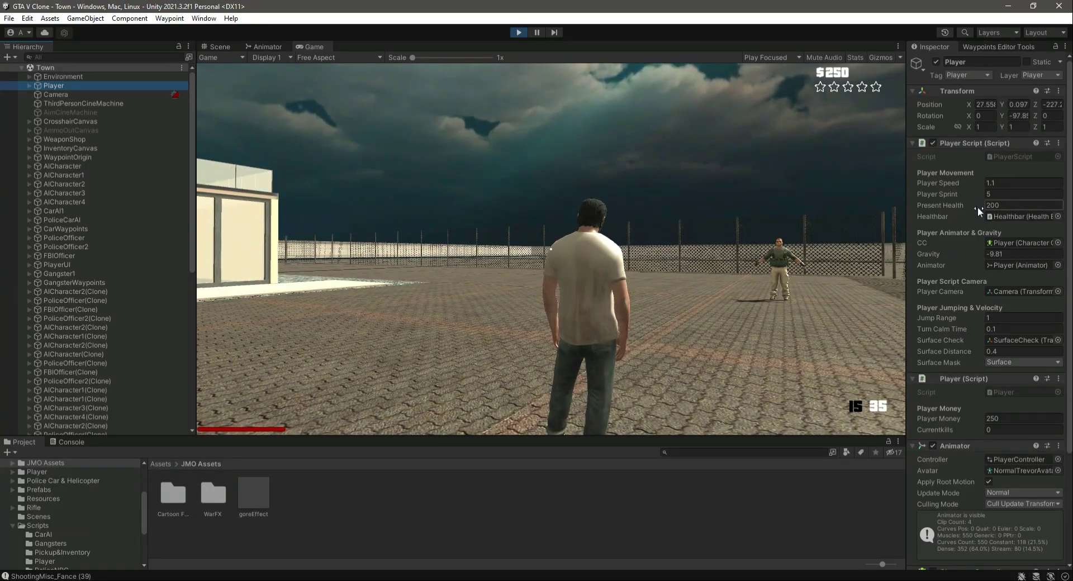
click(759, 294)
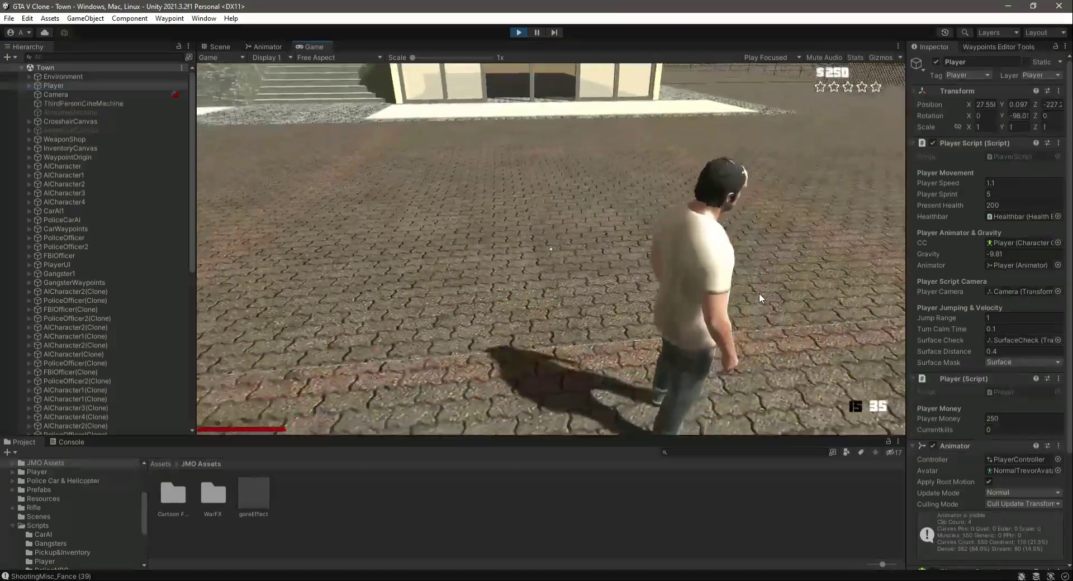
key(Escape)
click(525, 34)
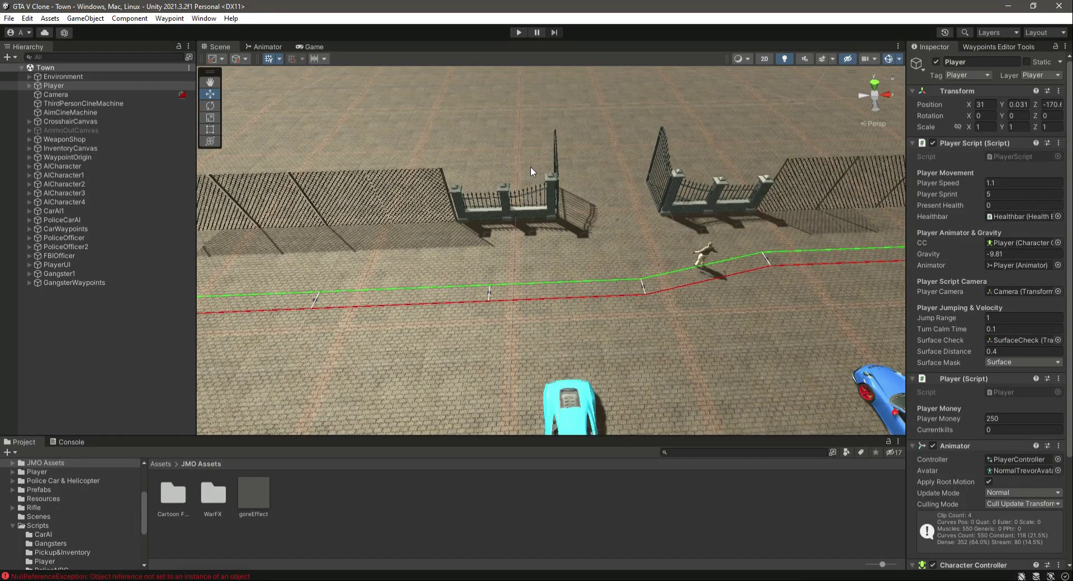
Move Gangster1's ShootingArea in front of his torso, at Y 1.22 and Z 0.322, save the scene and collapse Gangster1
click(55, 274)
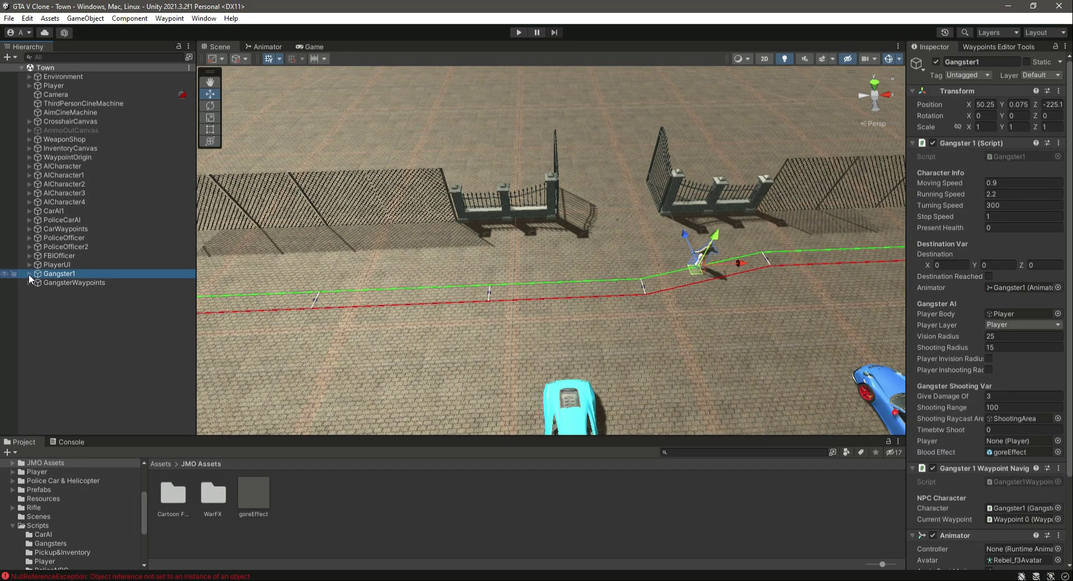
click(29, 274)
click(99, 382)
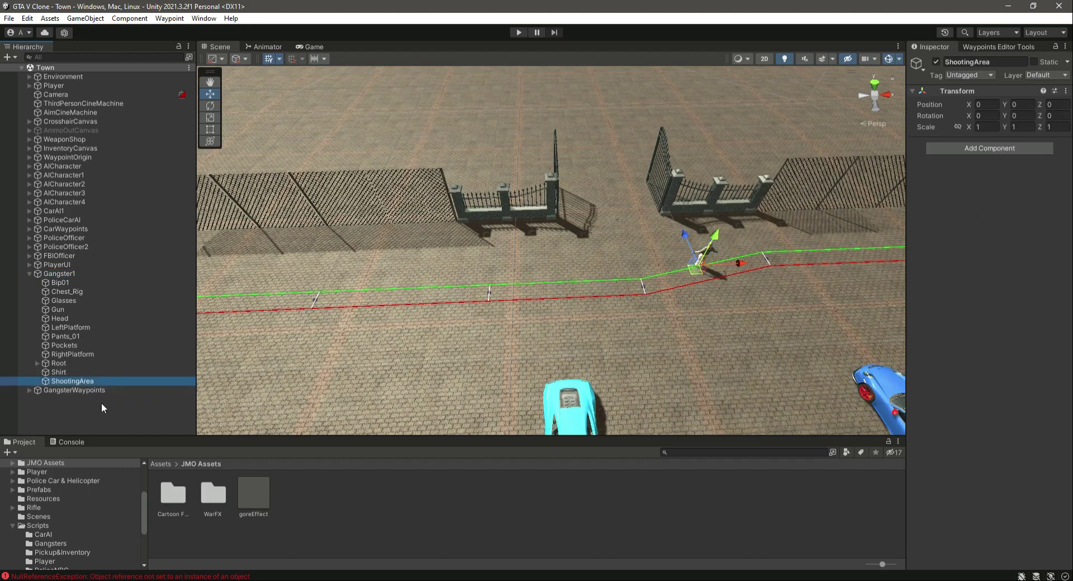
double_click(85, 383)
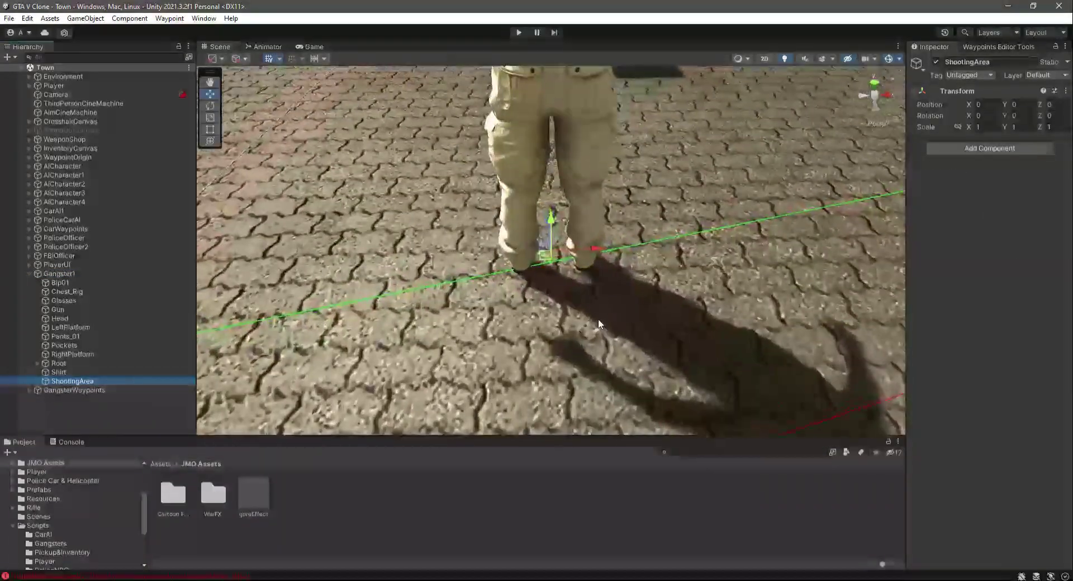
right_drag(598, 319, 558, 264)
right_drag(555, 145, 521, 261)
scroll(626, 335, up, 3)
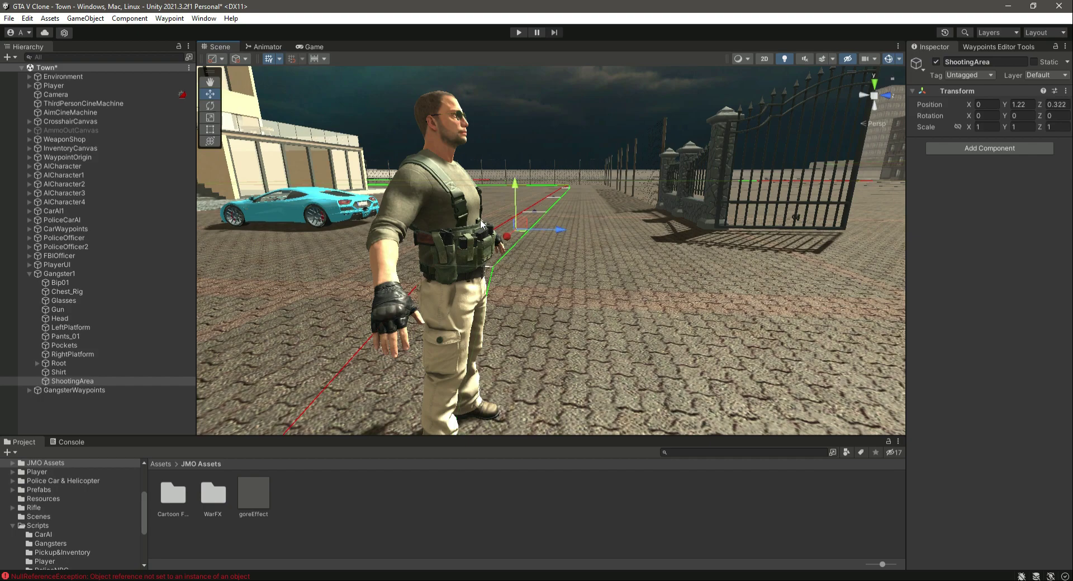
click(29, 274)
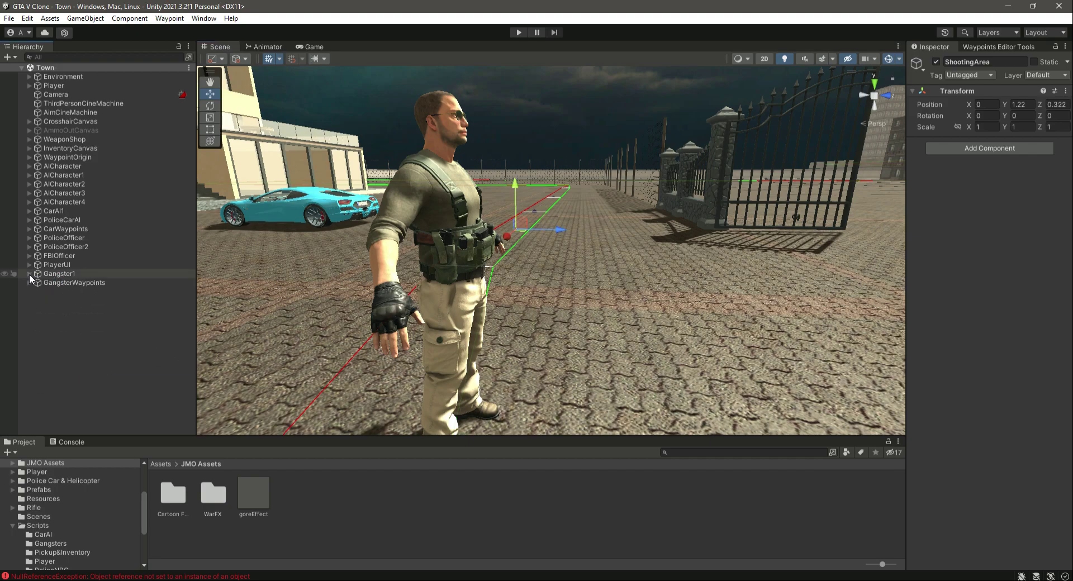
Run the game in a maximized Game view, run the player to the gate to test Gangster1's shooting, and stop the game
click(523, 33)
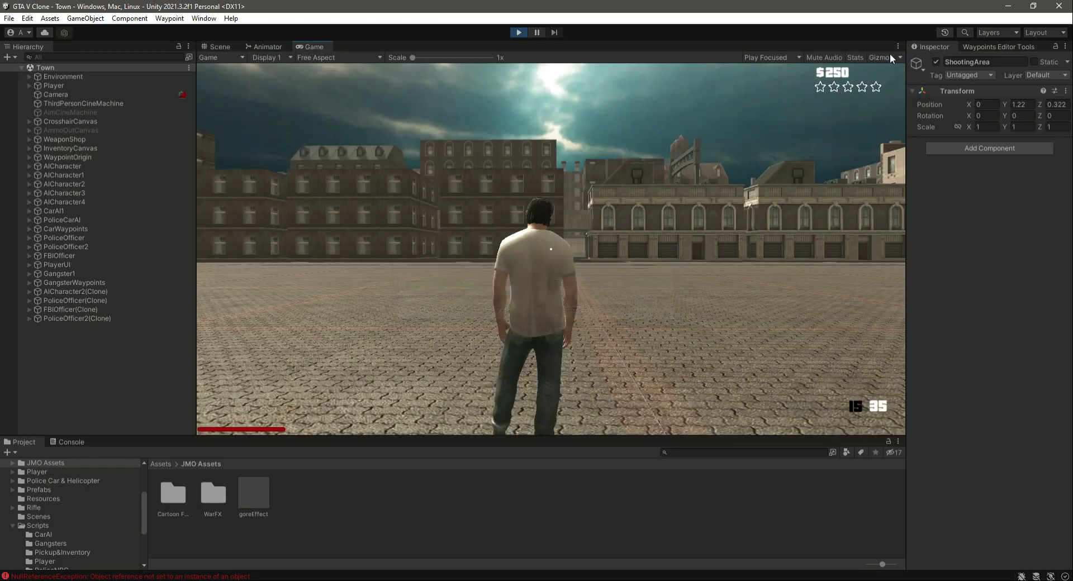
click(899, 46)
click(929, 88)
click(592, 268)
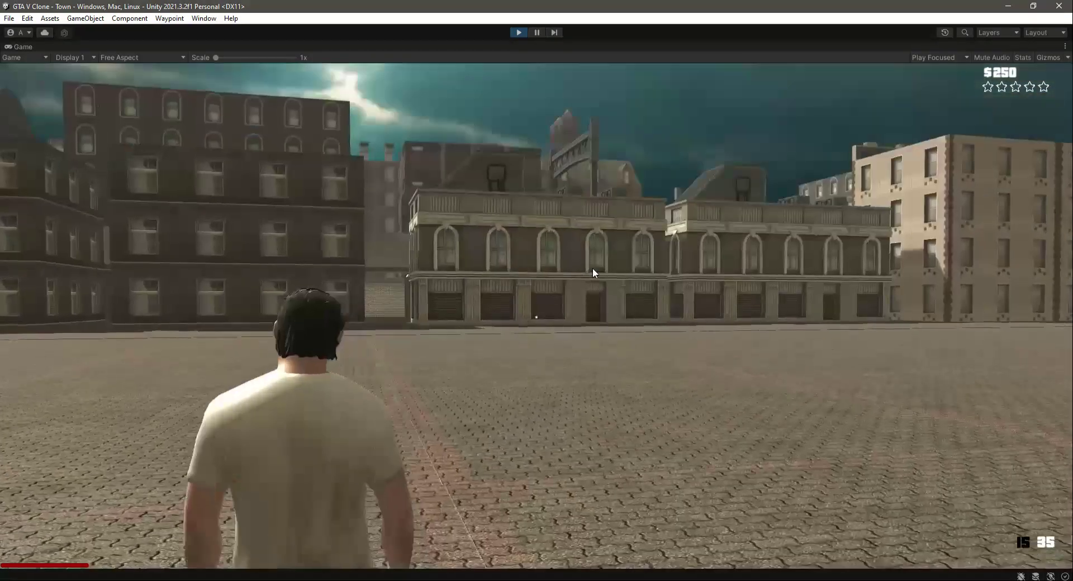
key(w)
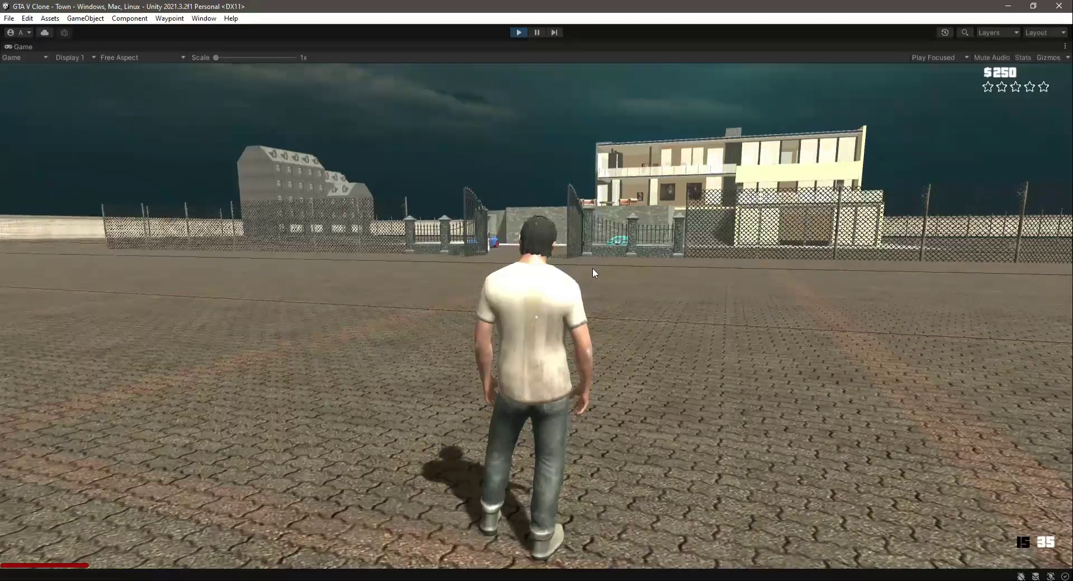
key(w)
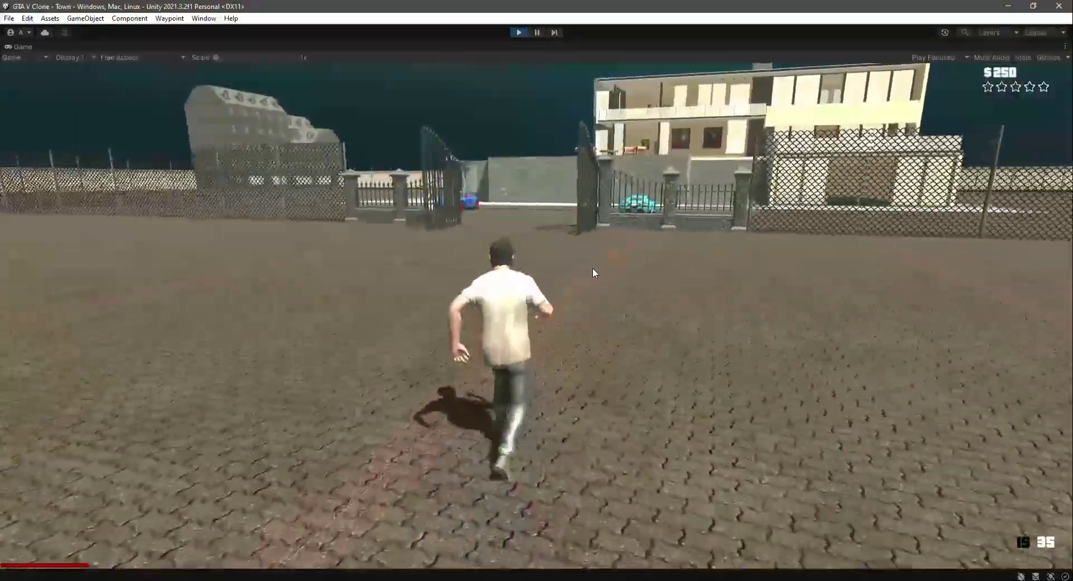
key(w)
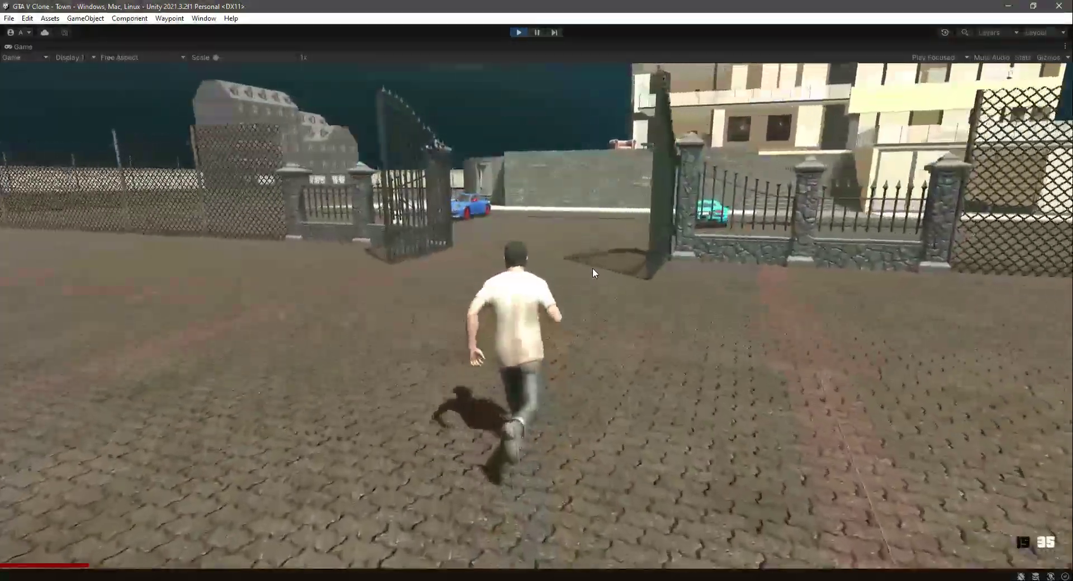
key(d)
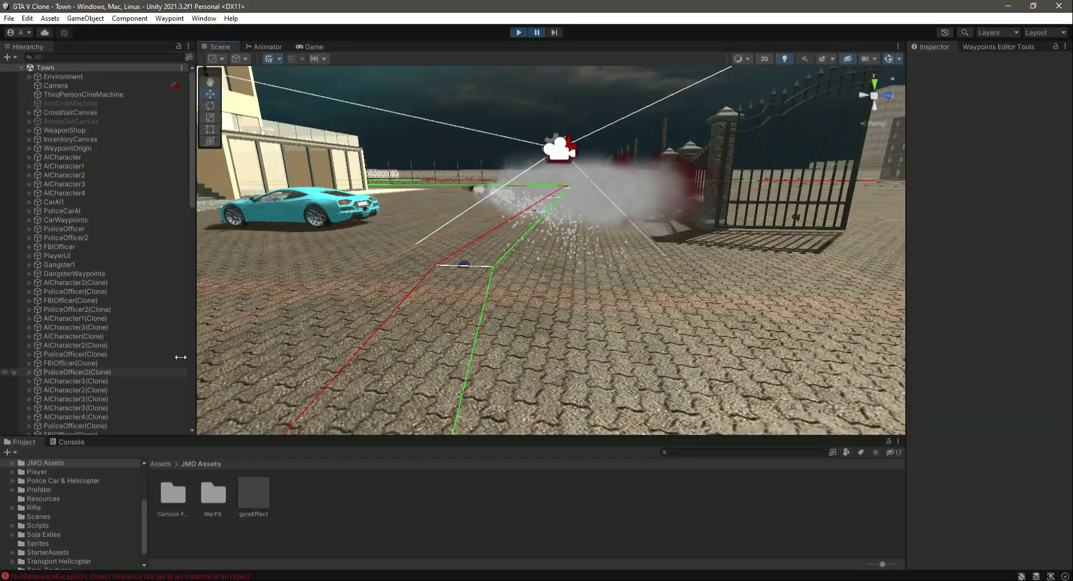
click(518, 32)
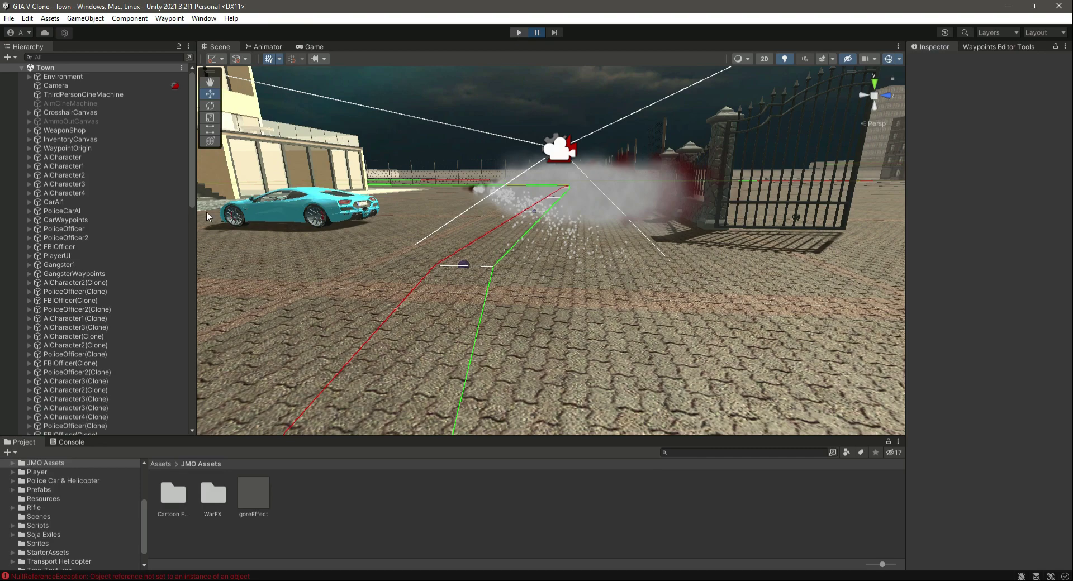
Set Gangster1's Timebtw Shoot to 1 and save the Town scene
click(62, 273)
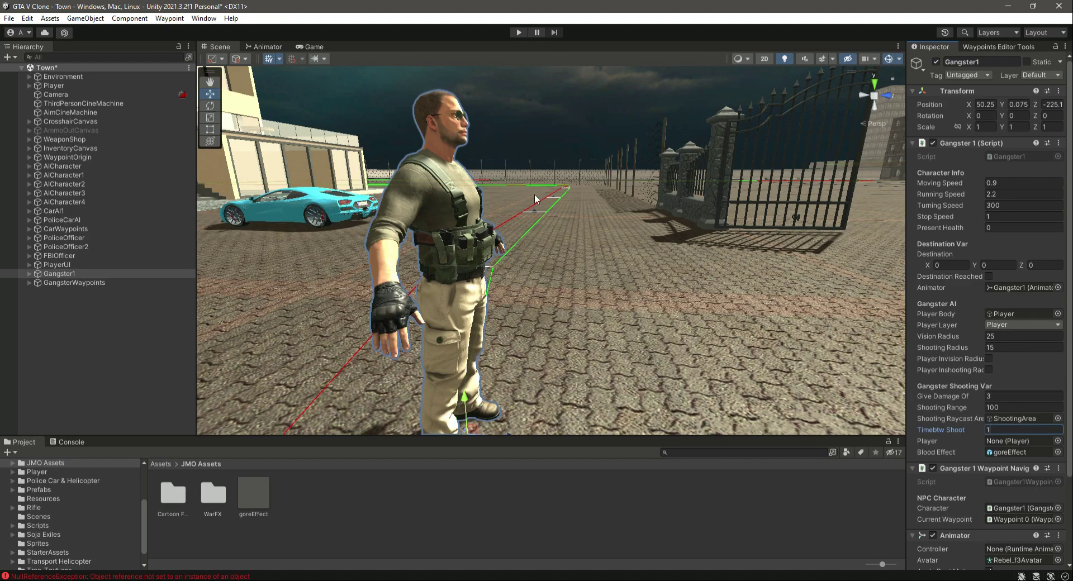
key(ctrl+s)
Run the game maximized again and bring the player through the gate to face Gangster1 and test the shooting interval
click(521, 34)
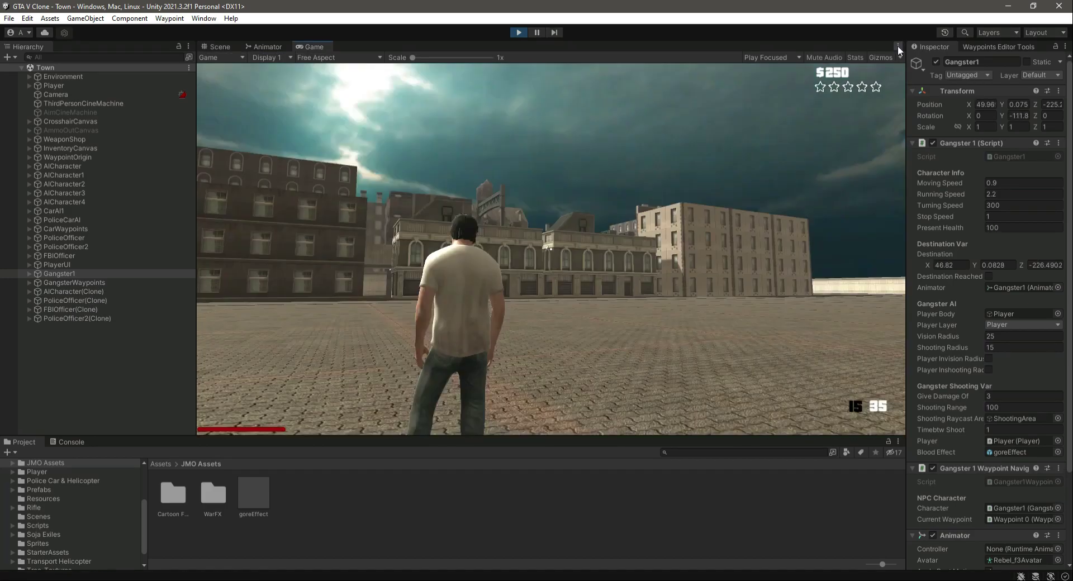
click(898, 46)
click(939, 86)
key(w)
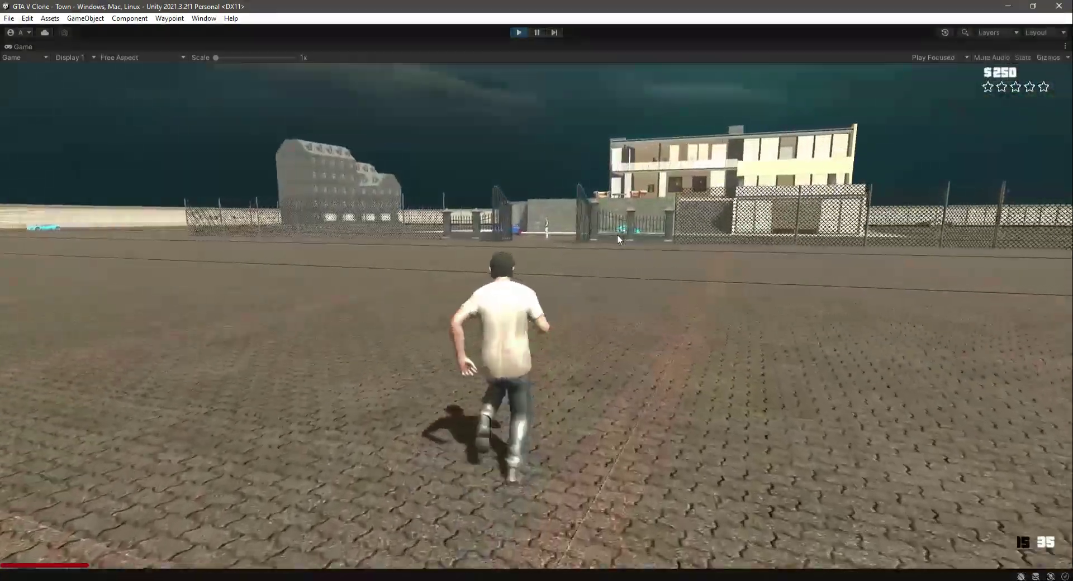
key(d)
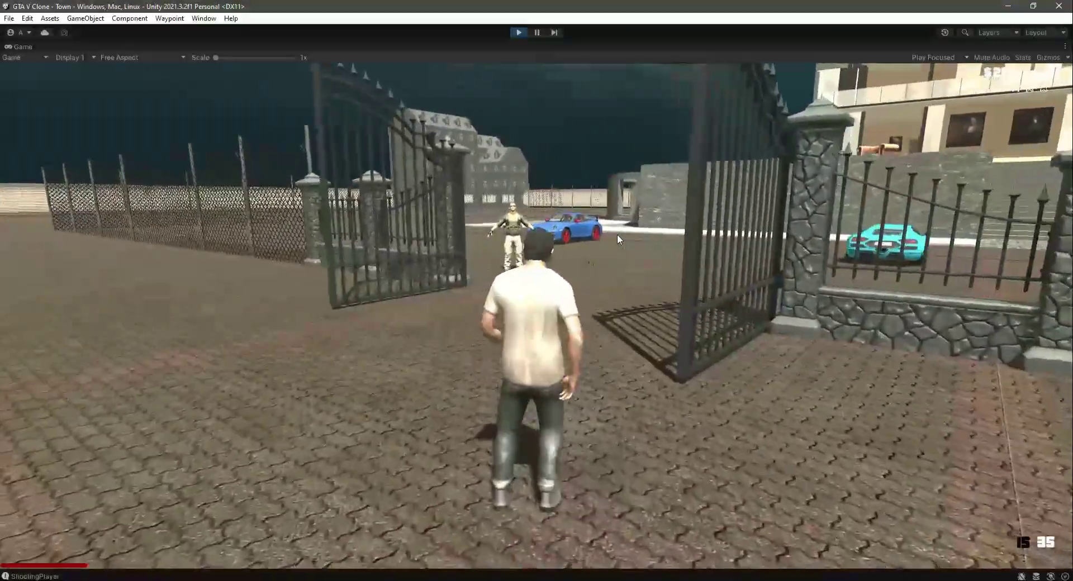
key(w)
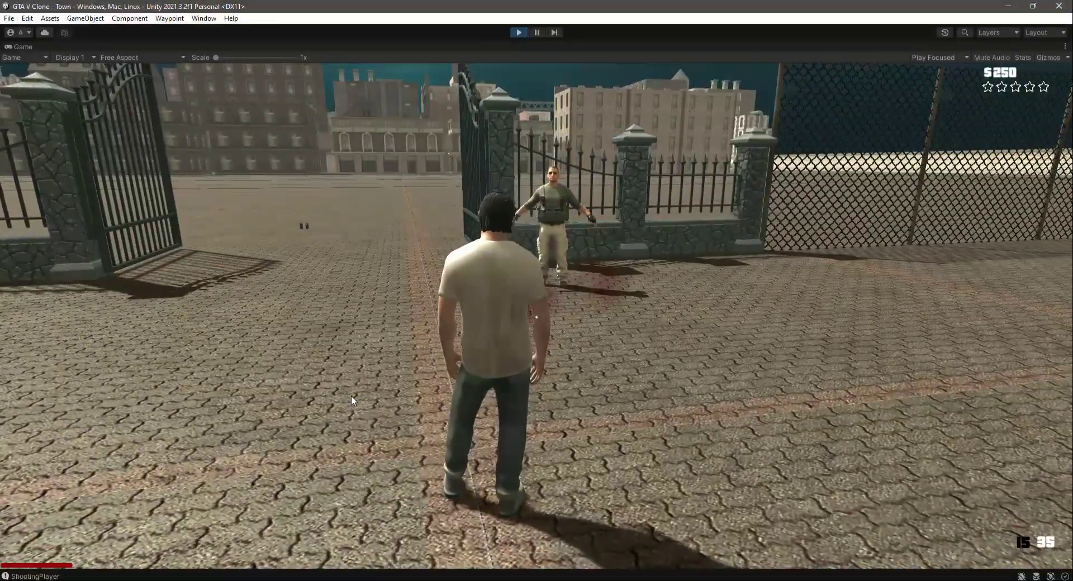
Run the player around the paved area near the gate and Gangster1 to test his repeated shooting
key(w)
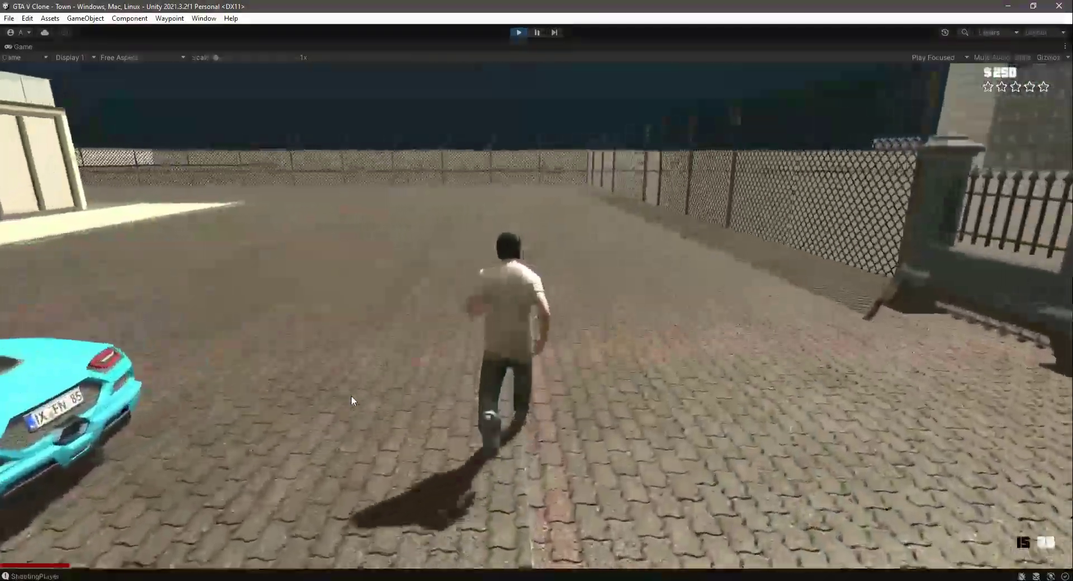
key(w)
key(w)
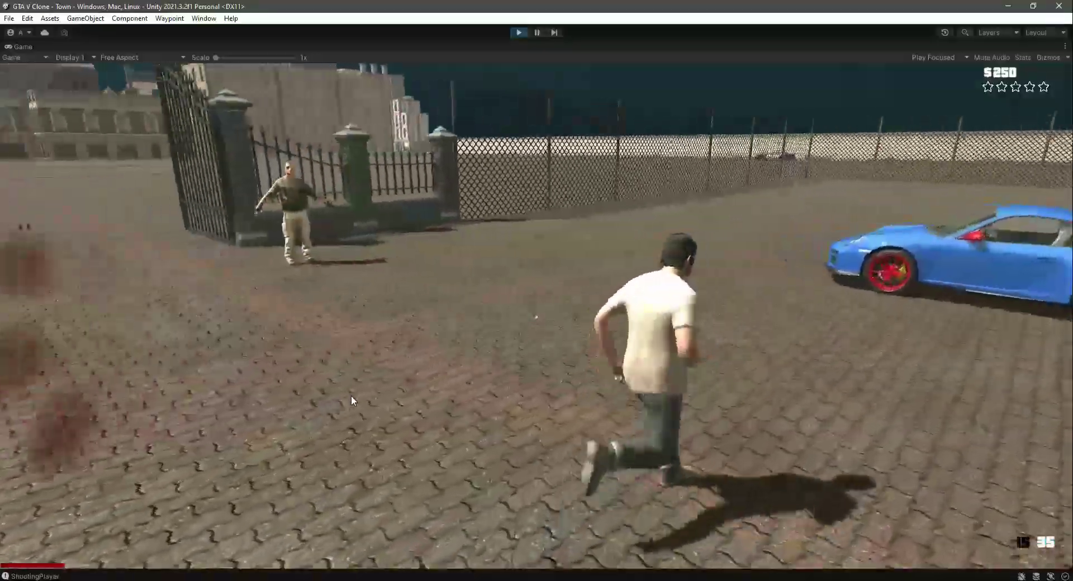
key(w)
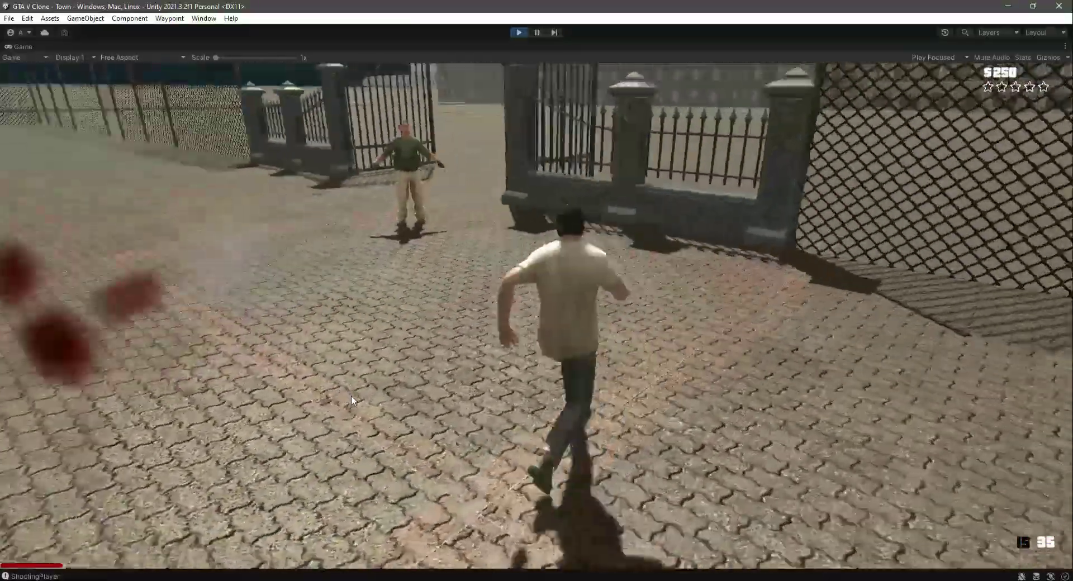
key(w)
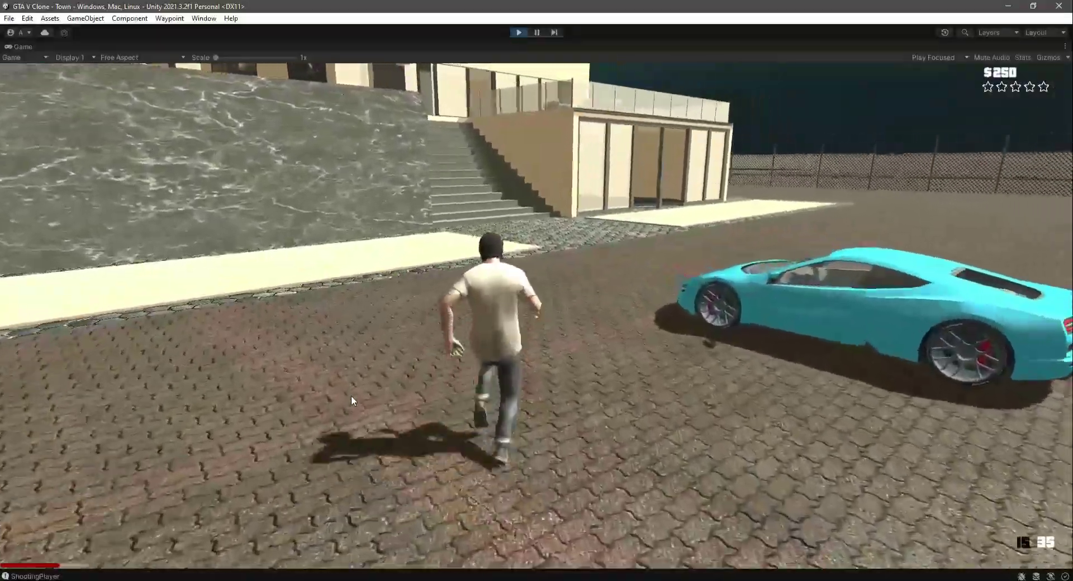
Run the player away from Gangster1, past the stairs and the building towards the far fence, to test escaping his shooting
key(w)
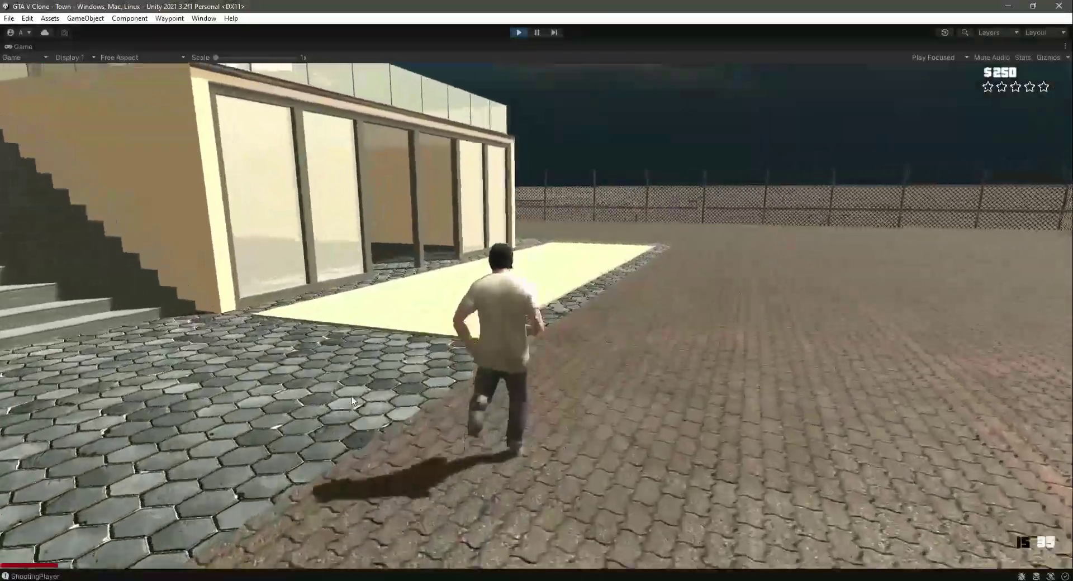
key(w)
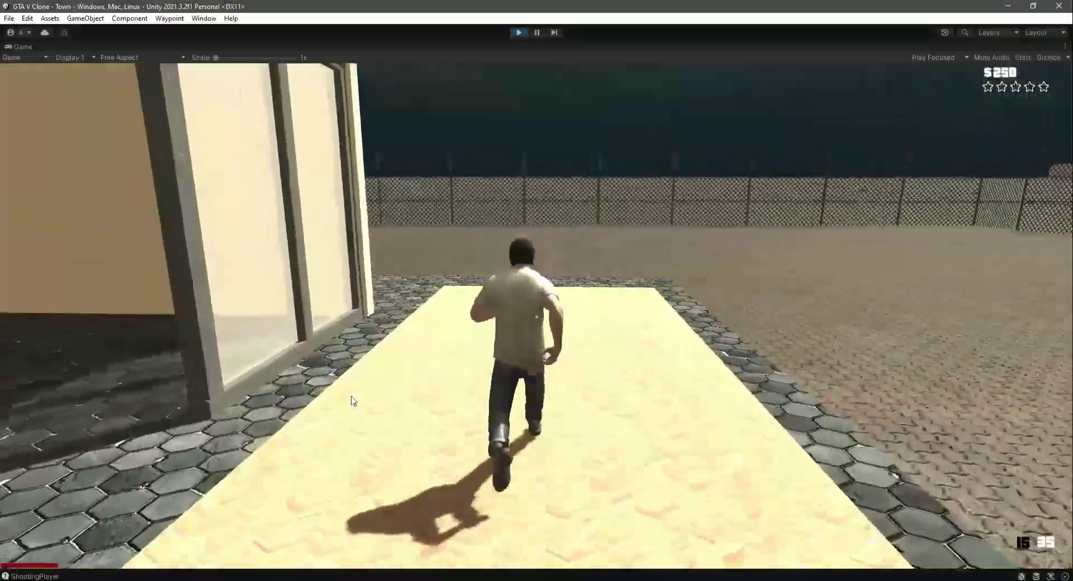
key(w)
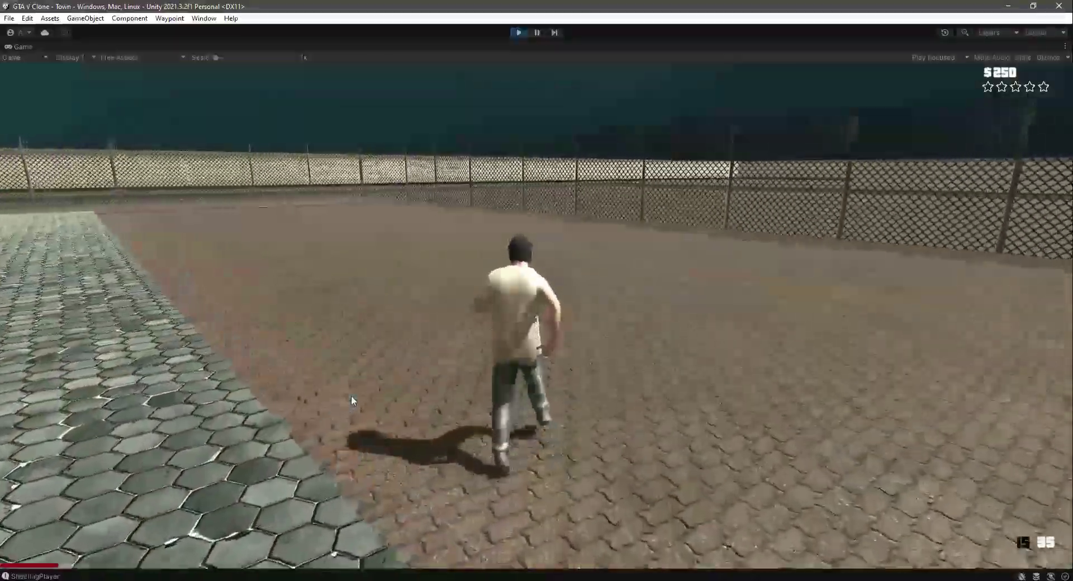
key(w)
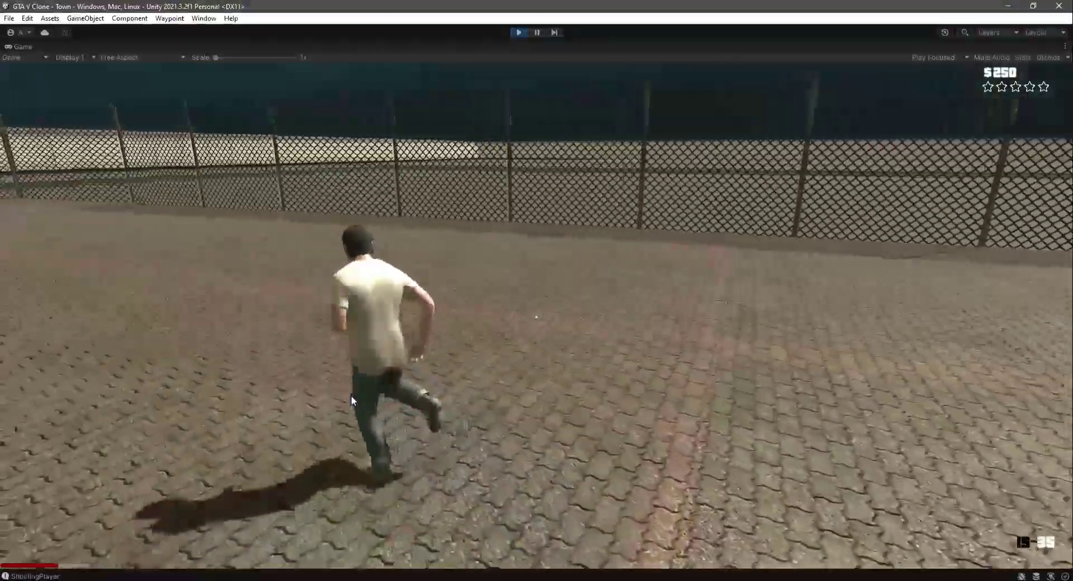
key(w)
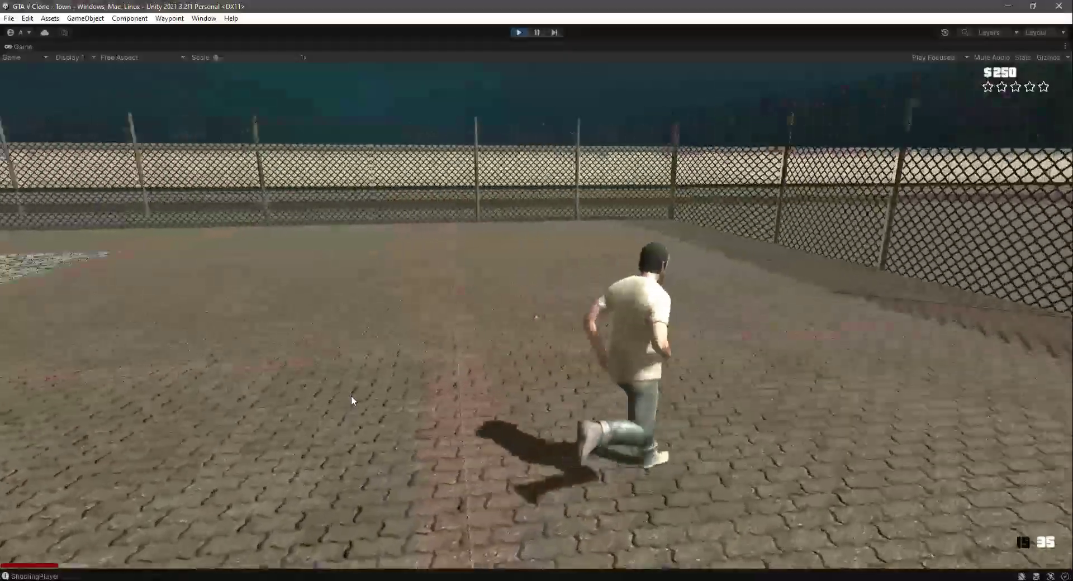
key(w)
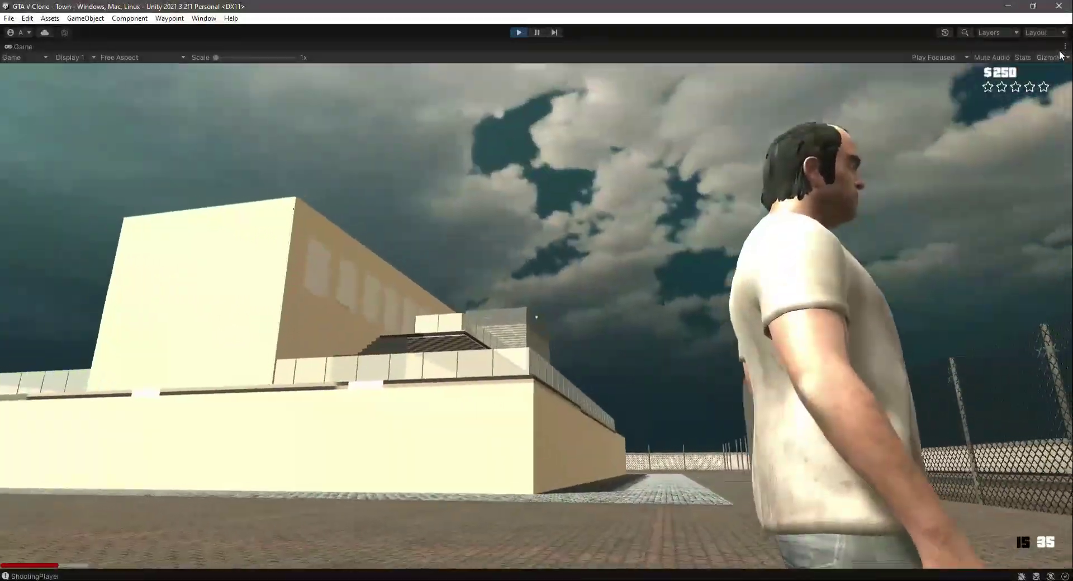
Restore the maximized Game view to the normal layout and inspect Gangster1 on his waypoint path in the Scene view
click(1065, 46)
click(994, 87)
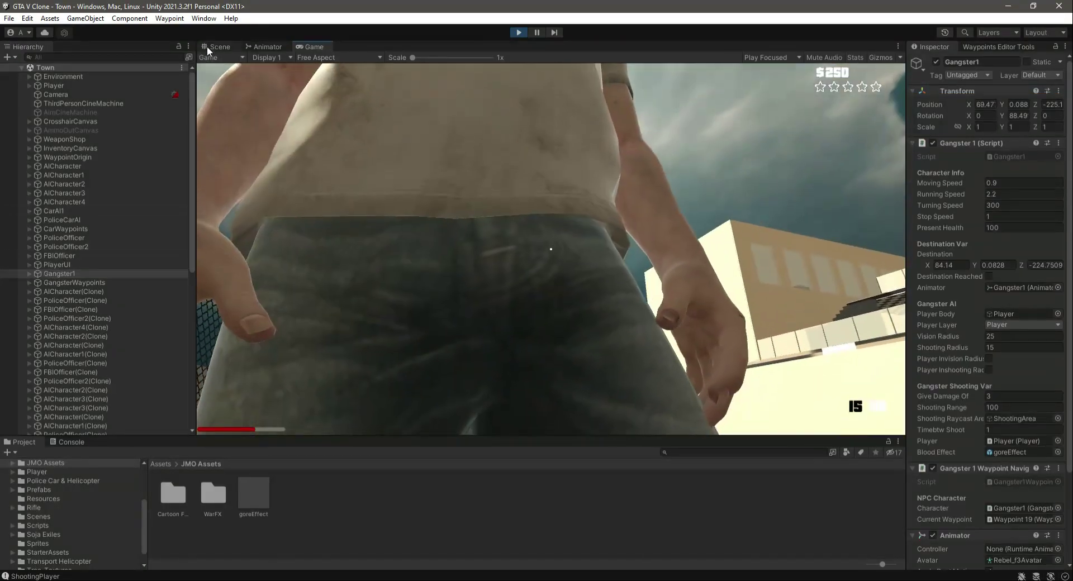
click(207, 46)
double_click(66, 275)
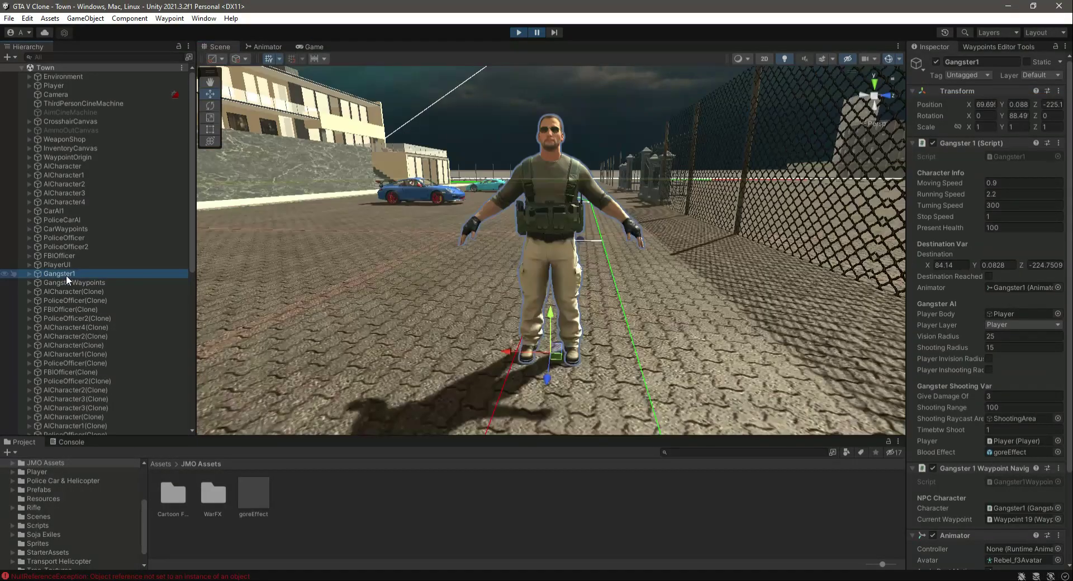
right_drag(541, 332, 706, 368)
scroll(612, 344, down, 15)
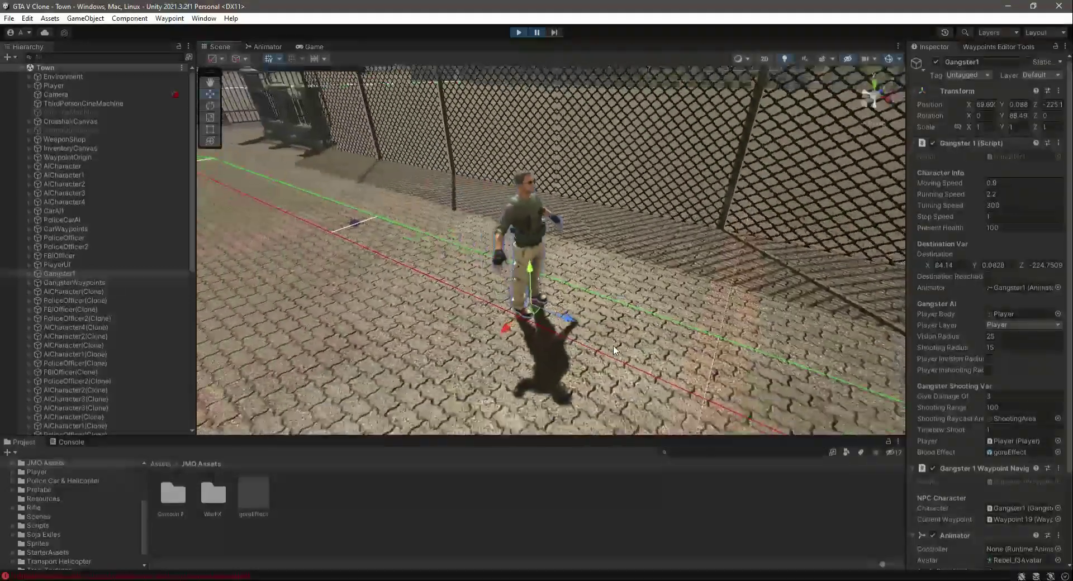
middle_drag(612, 344, 646, 310)
scroll(646, 311, down, 5)
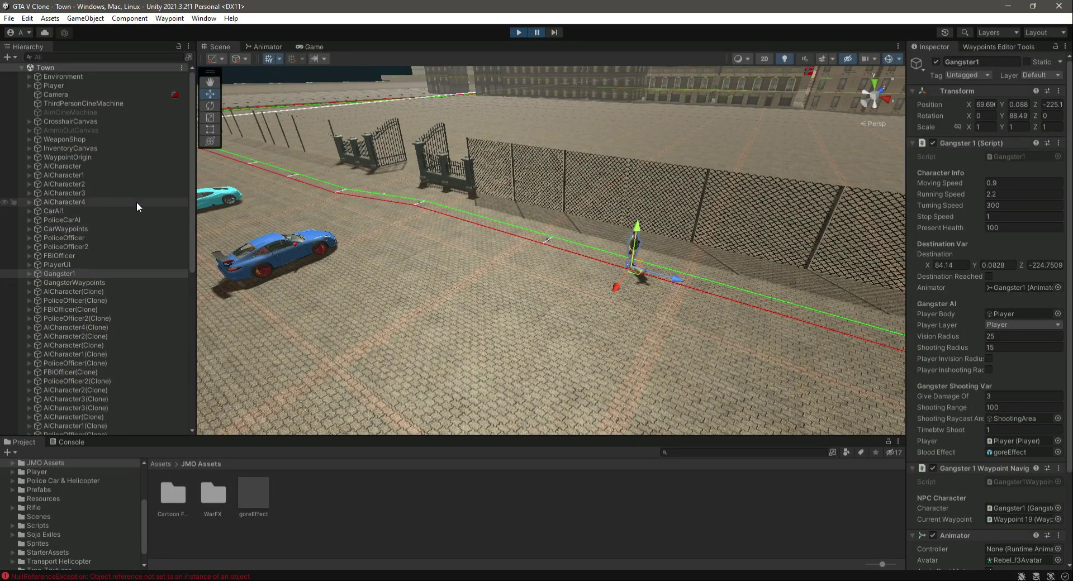
Trace the NullReferenceException in the Console to its waypoint, inspect Waypoint 56, and stop the game
click(160, 577)
click(160, 489)
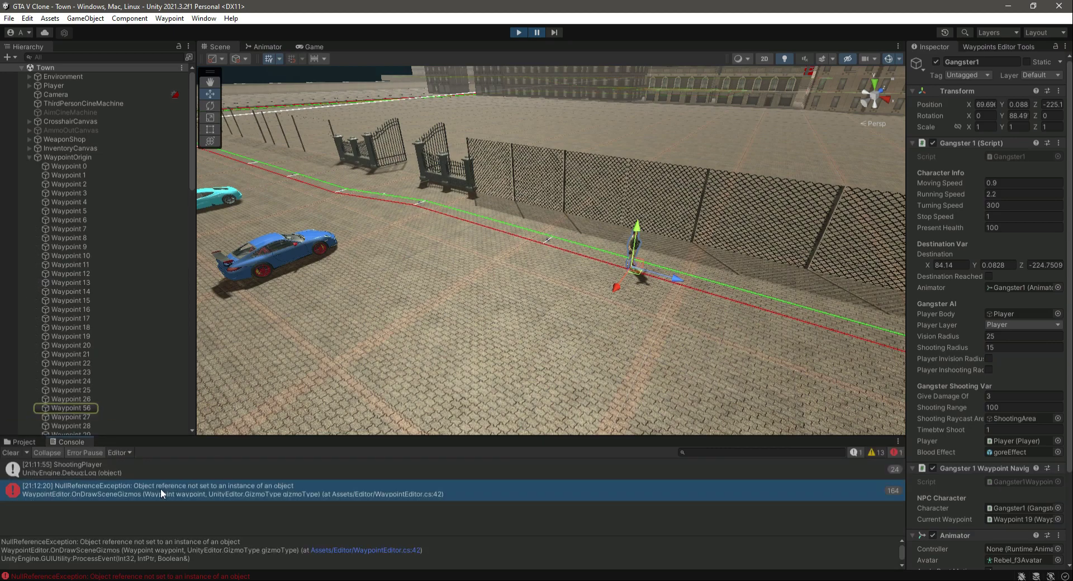
click(75, 408)
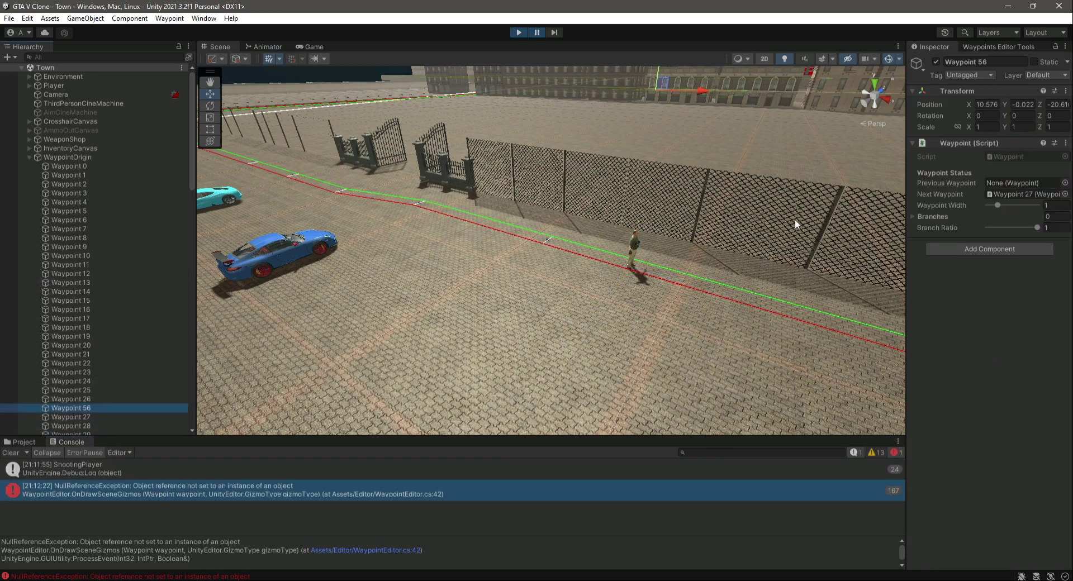
click(518, 32)
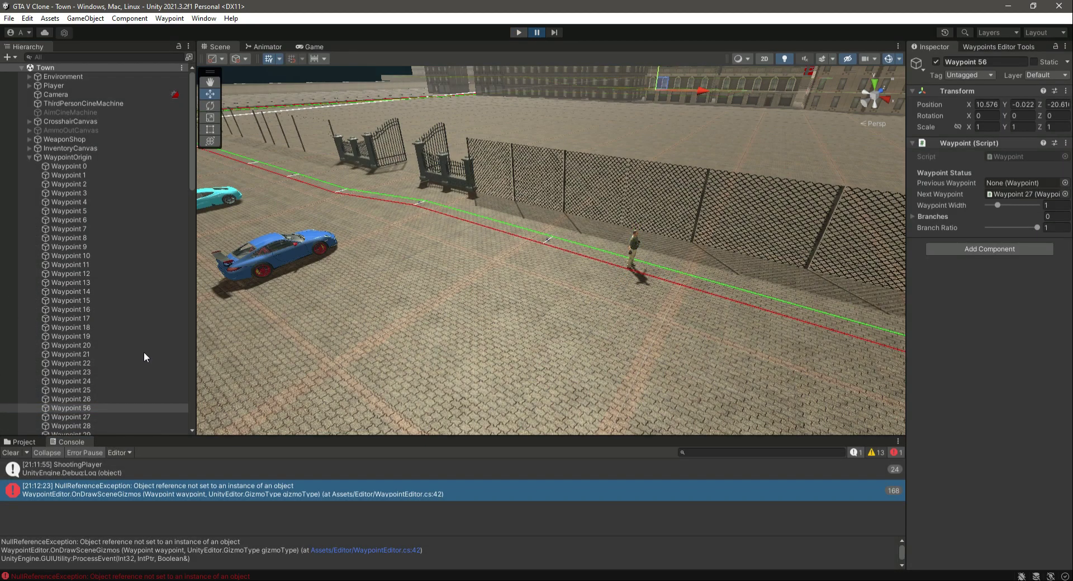
Inspect Waypoint 56 at the crosswalk, clear the Console and collapse WaypointOrigin
double_click(78, 409)
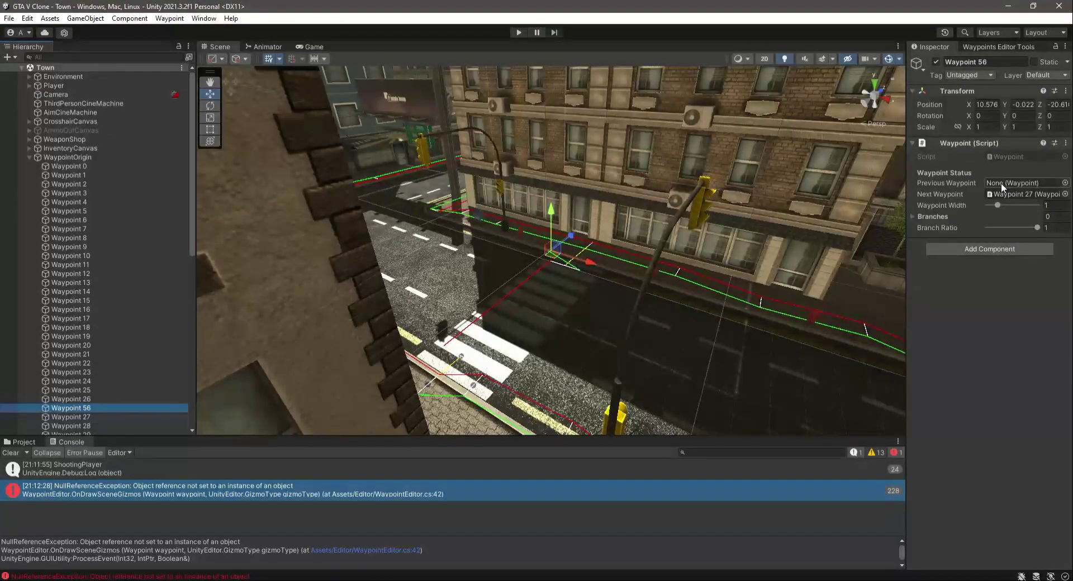
click(10, 454)
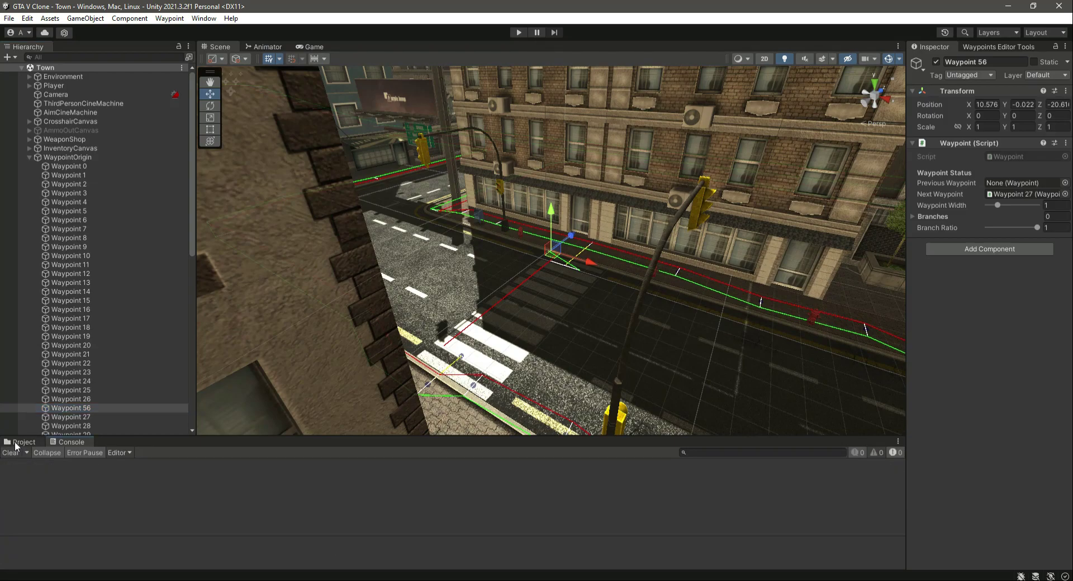
click(22, 442)
click(30, 157)
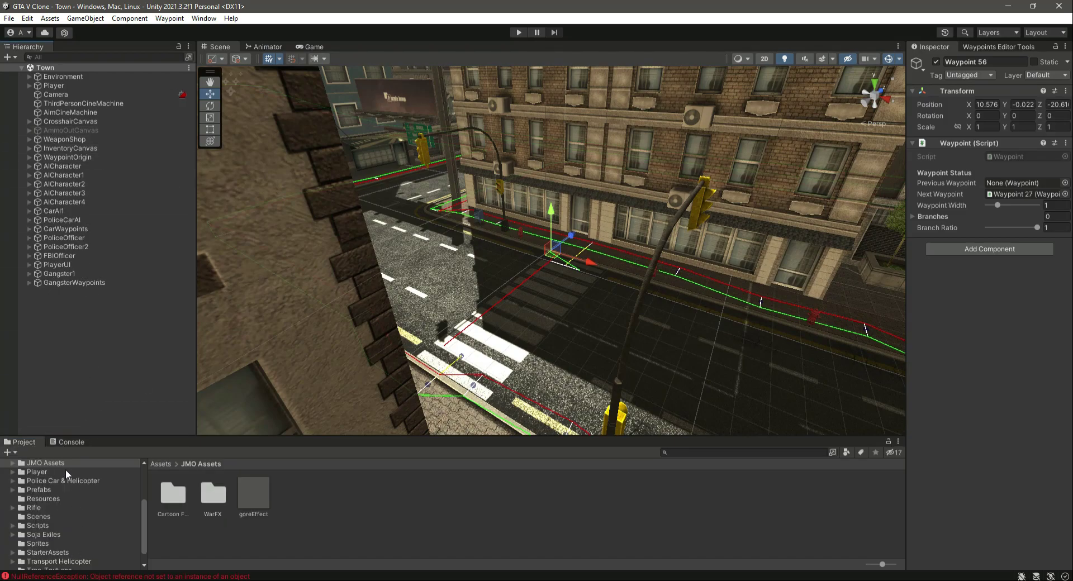
Recheck the Console for the waypoint error and return to the project files
click(70, 442)
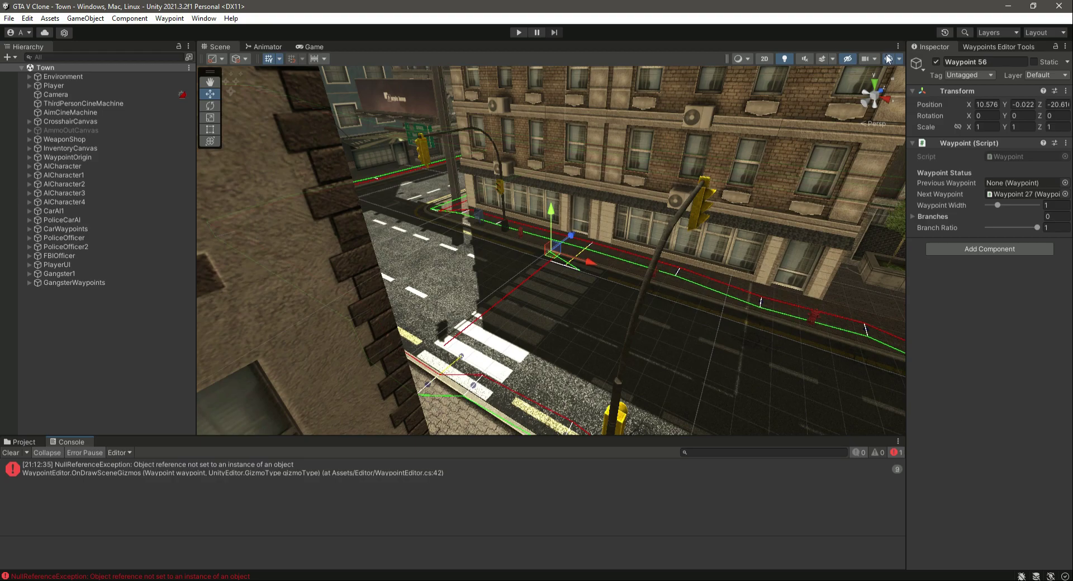
right_drag(701, 243, 407, 306)
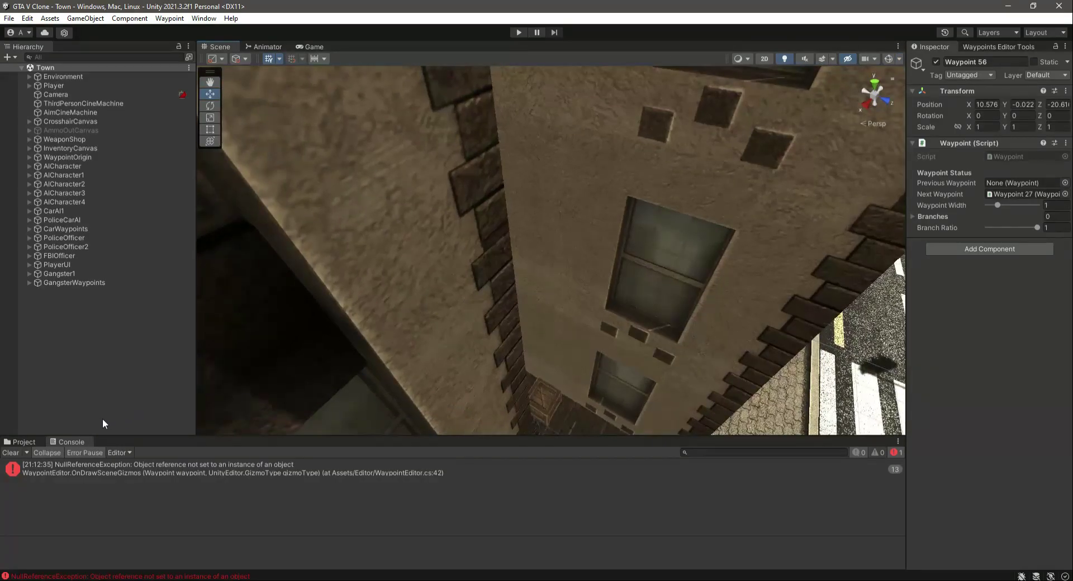
click(17, 442)
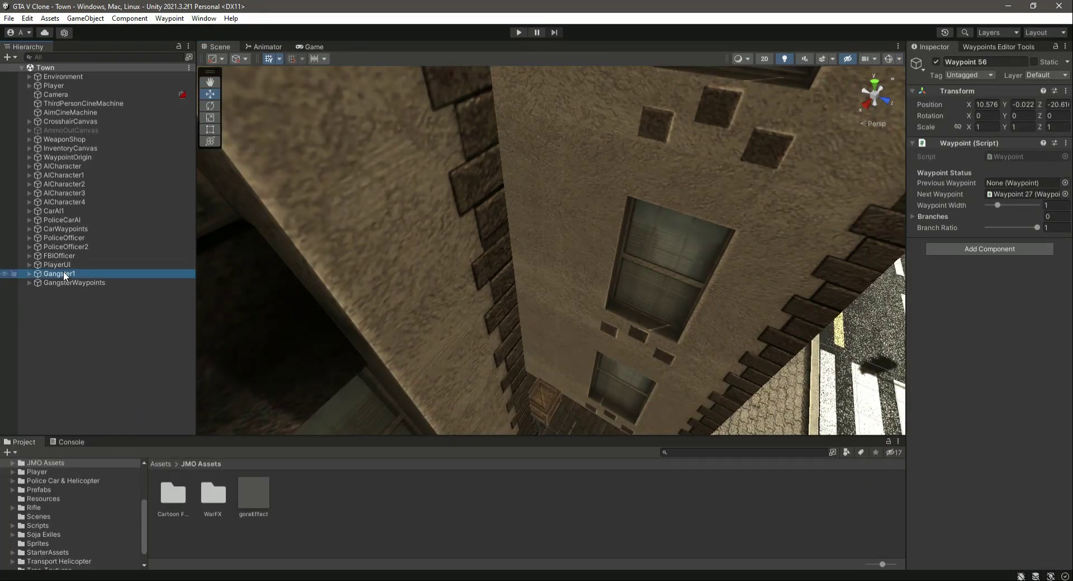
Select Gangster1, rerun the game to test his patrol and shooting with the player along the fence, and stop the game
double_click(63, 276)
right_drag(492, 291, 601, 296)
key(a)
key(s)
key(a)
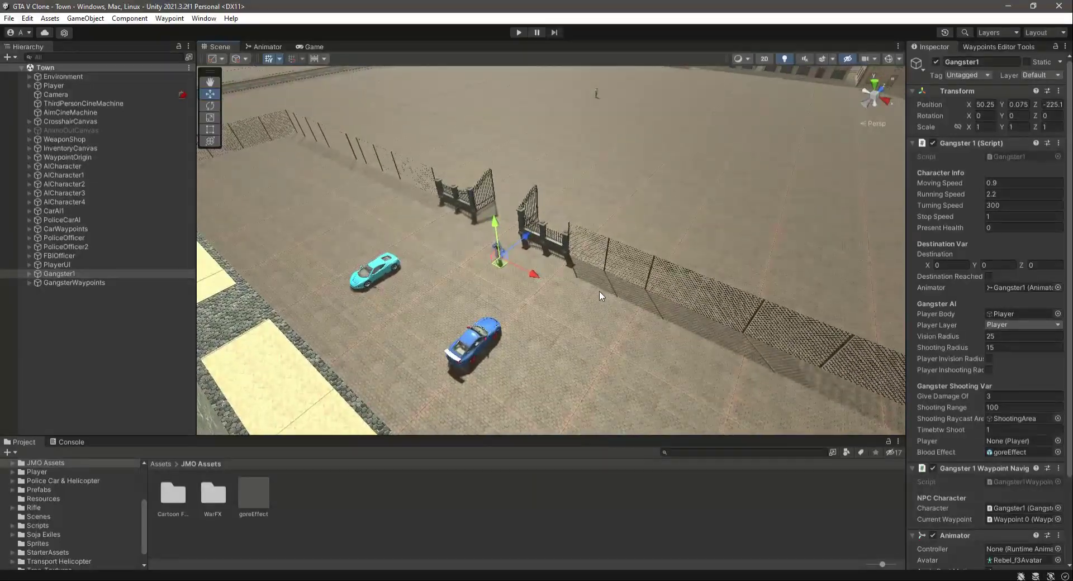
right_click(522, 35)
click(519, 33)
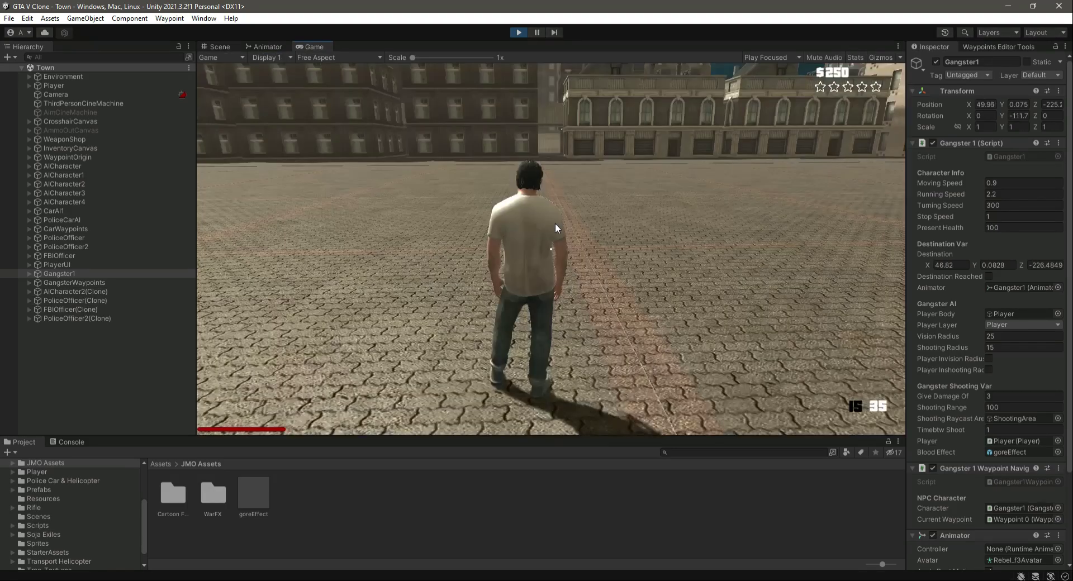
key(w)
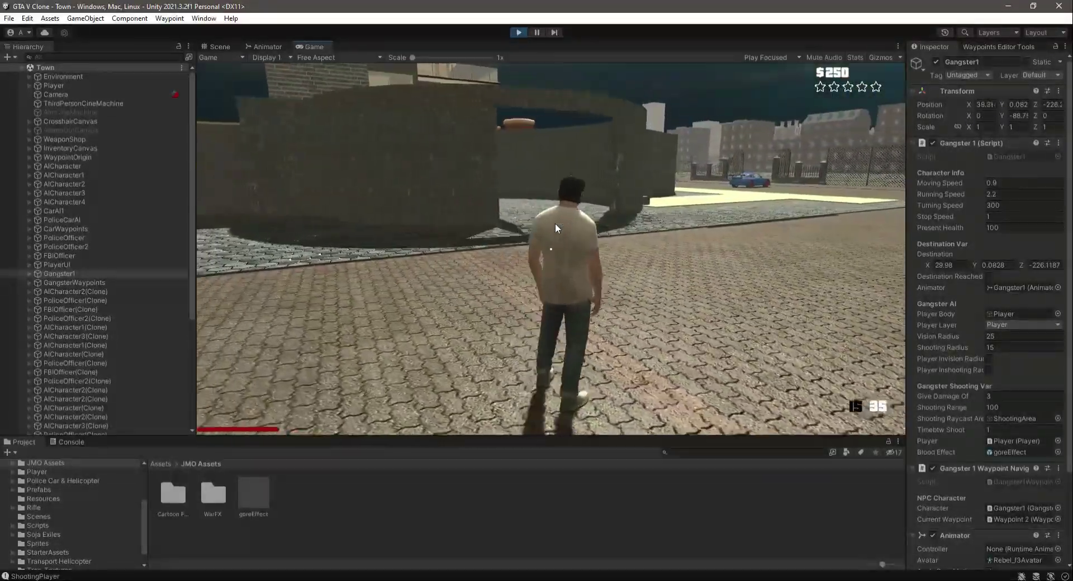
key(shift+w)
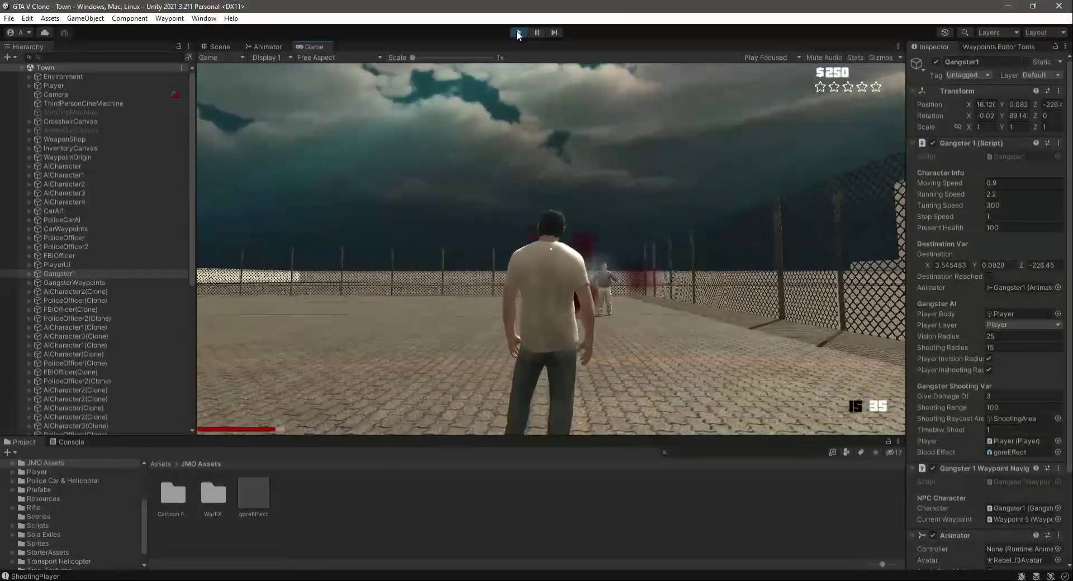
click(518, 33)
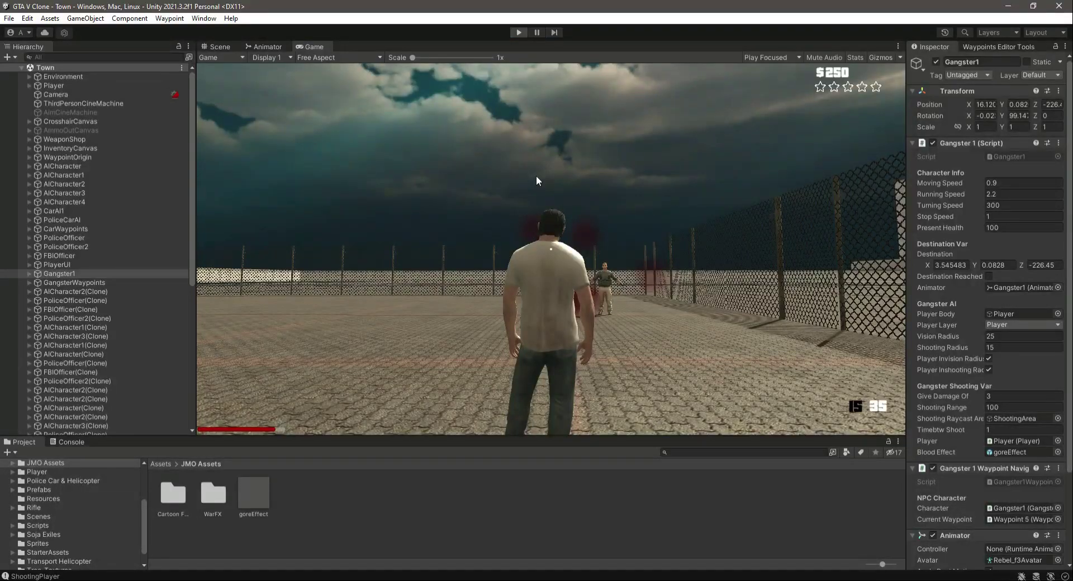